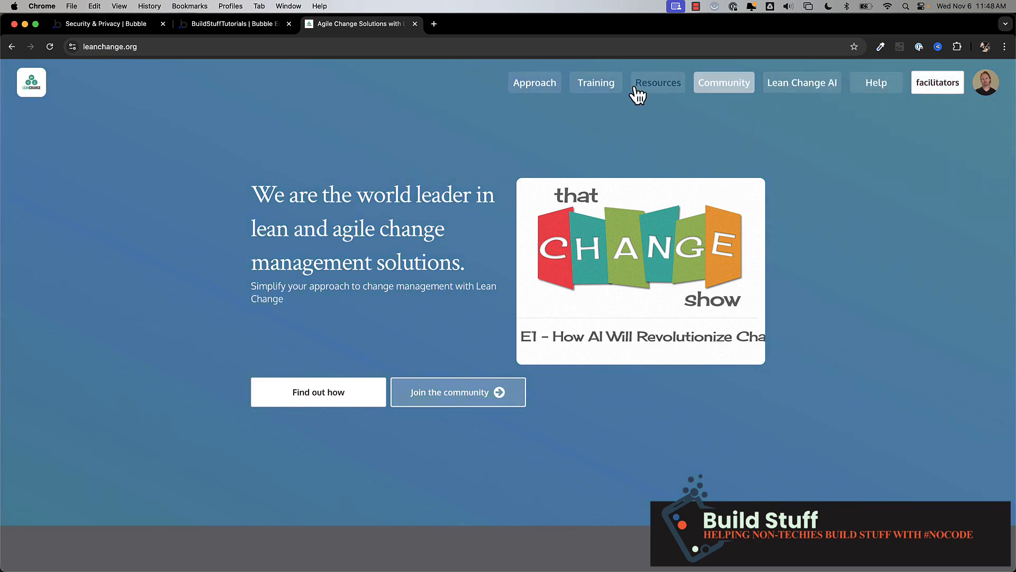
# Examine how the leanchange.org header behaves while its page scrolls, and compare it with the previewed repeating-groups page.
pyautogui.scroll(-15, 173, 275)
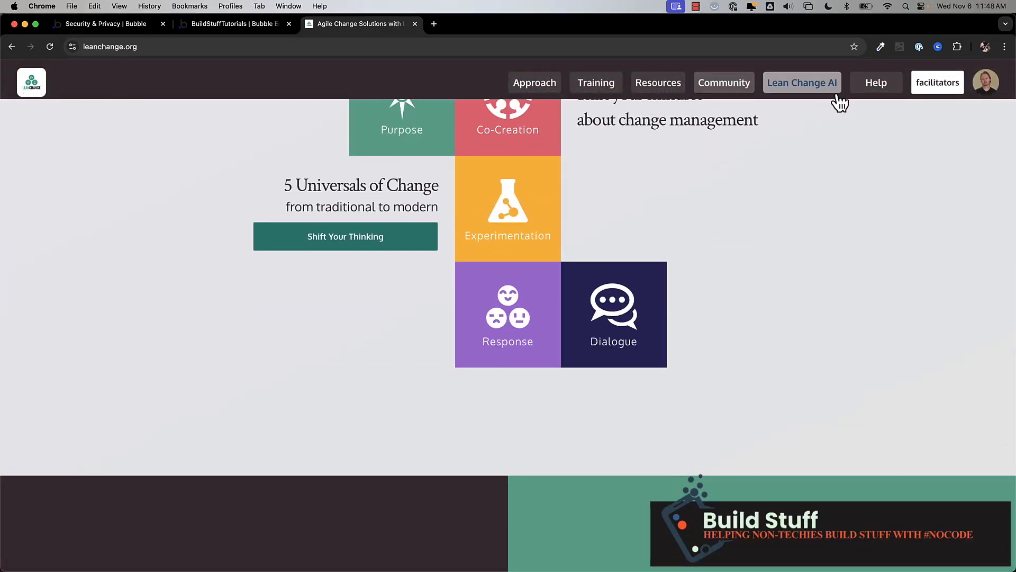
pyautogui.scroll(15, 352, 349)
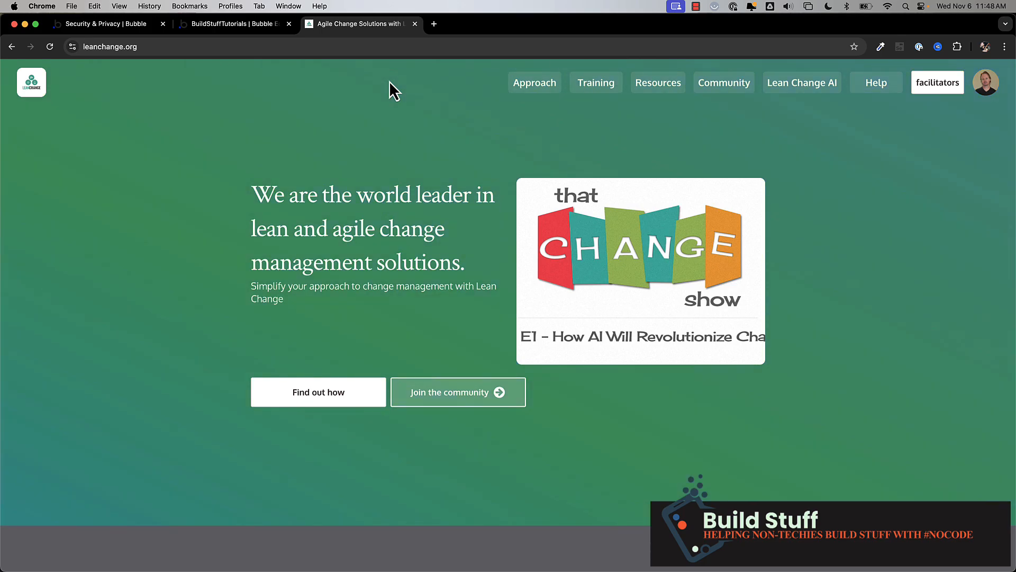
pyautogui.scroll(-15, 389, 153)
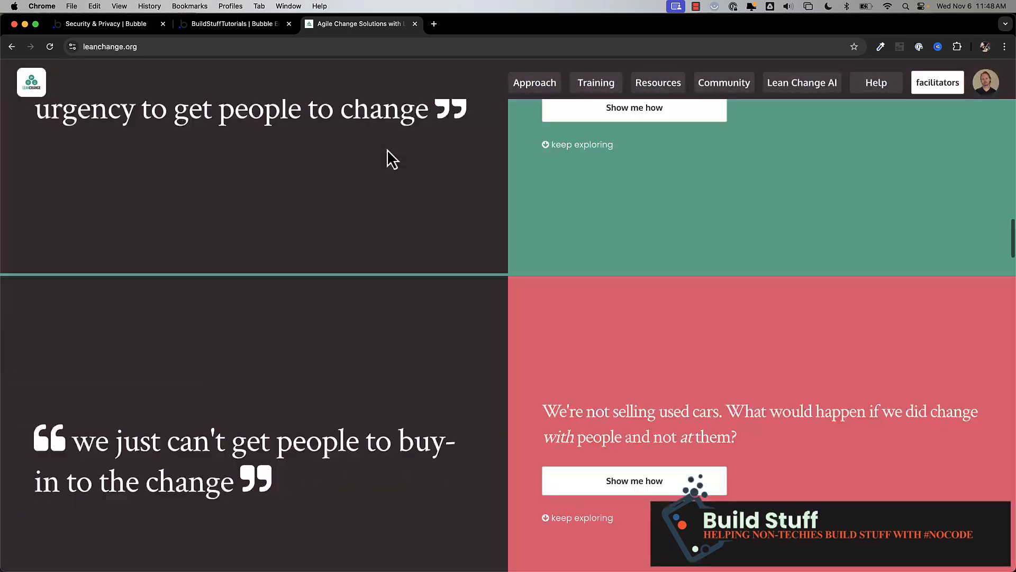
pyautogui.scroll(15, 386, 149)
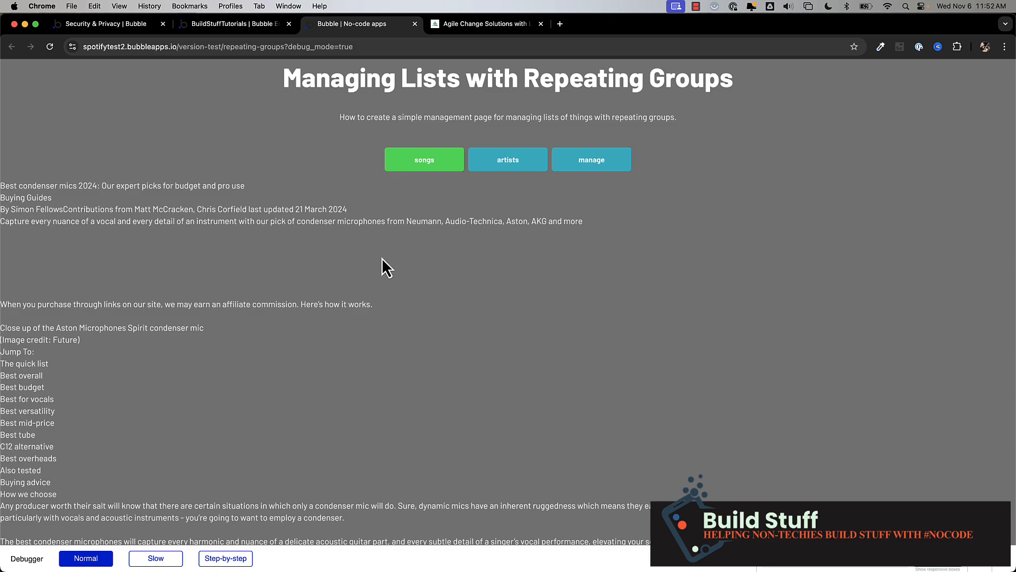
pyautogui.scroll(-20, 308, 261)
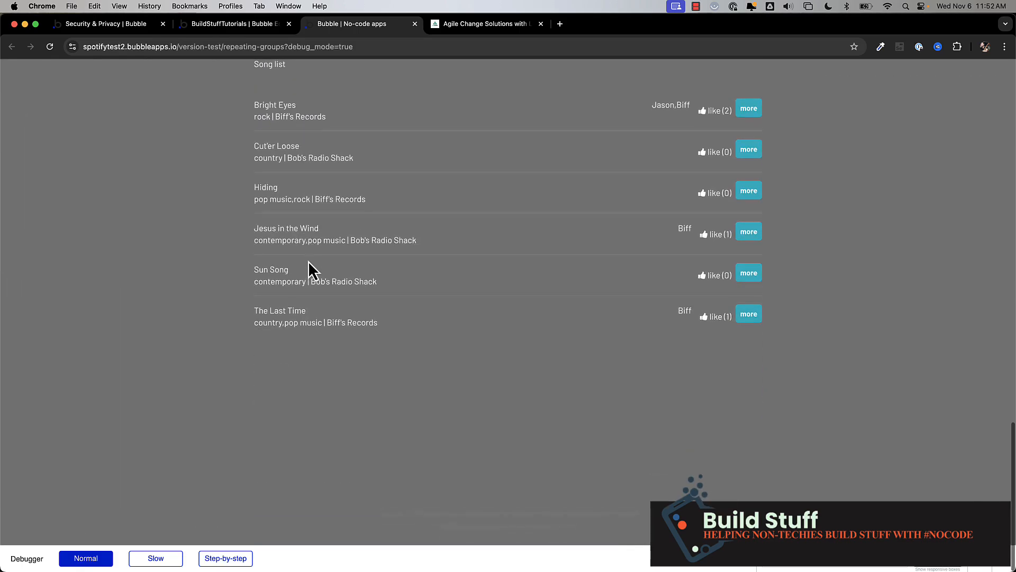
pyautogui.scroll(20, 308, 261)
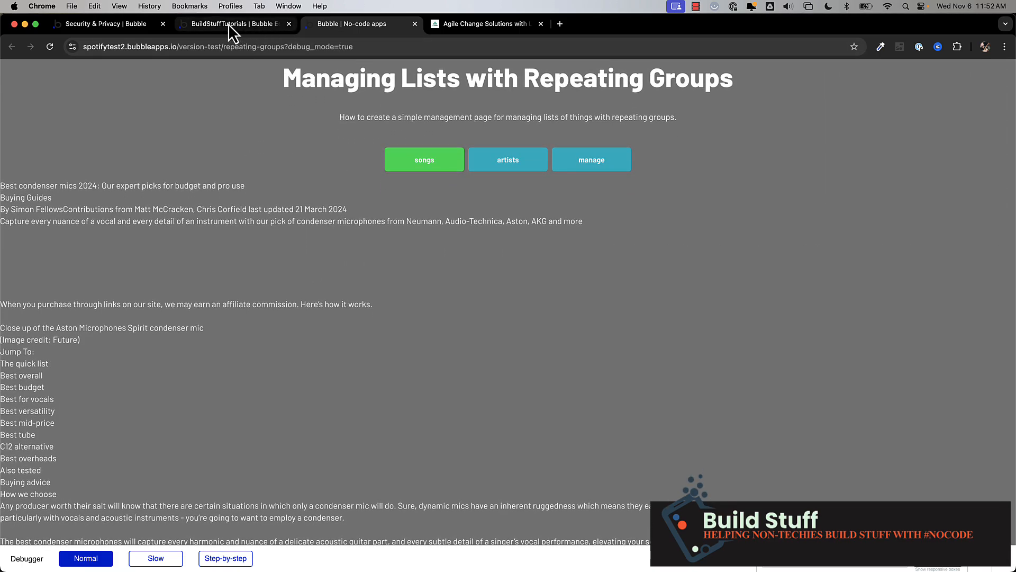
# Switch to the Bubble editor and add a Floating Group to the repeating-groups page.
pyautogui.click(229, 25)
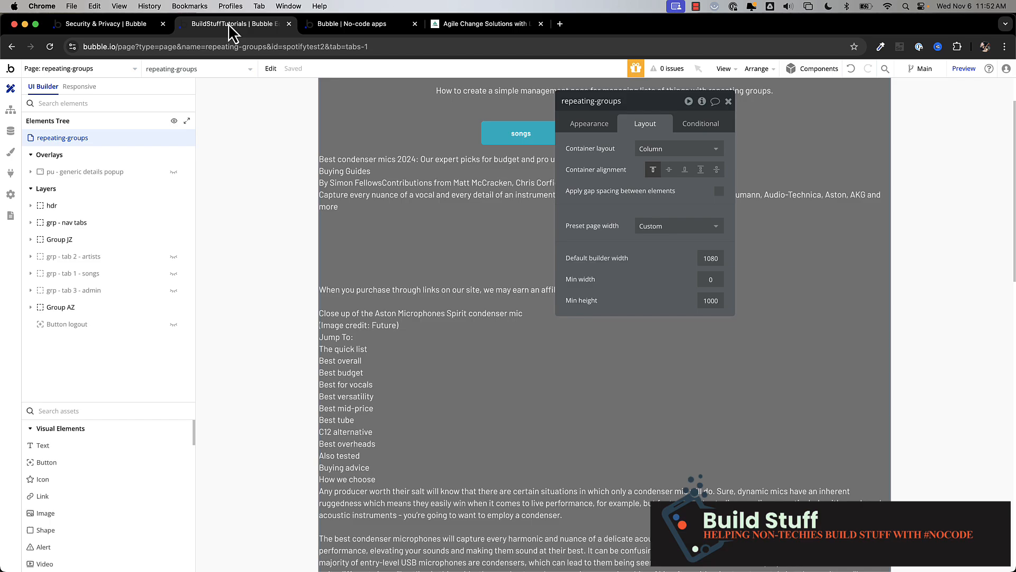
pyautogui.click(61, 410)
pyautogui.write('flo')
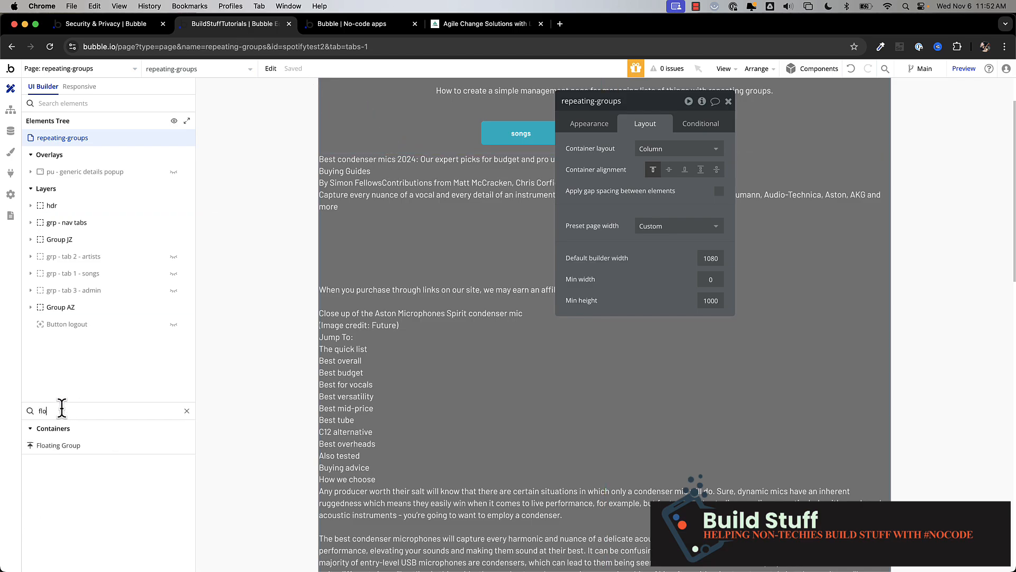
pyautogui.click(49, 444)
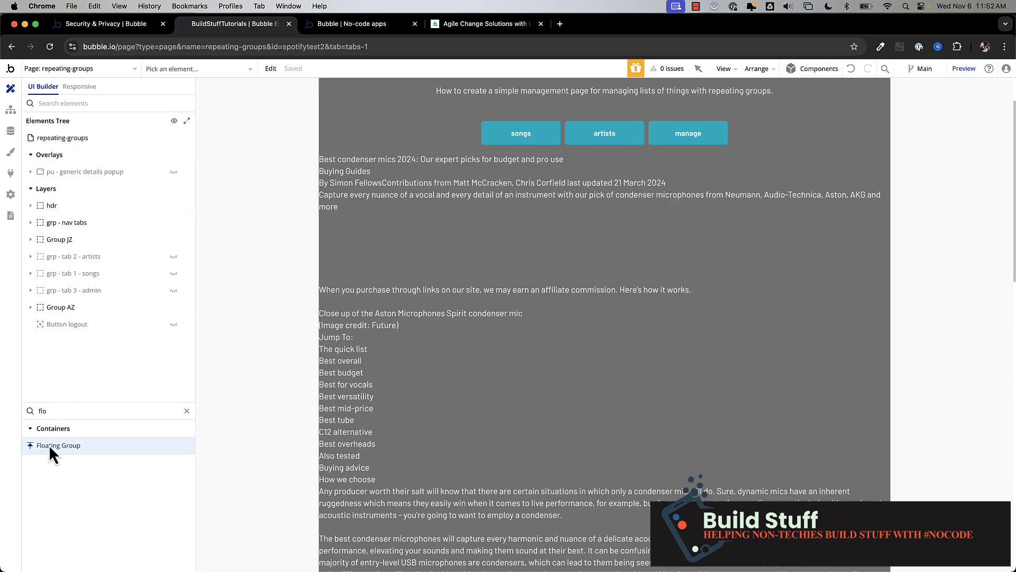
pyautogui.click(510, 399)
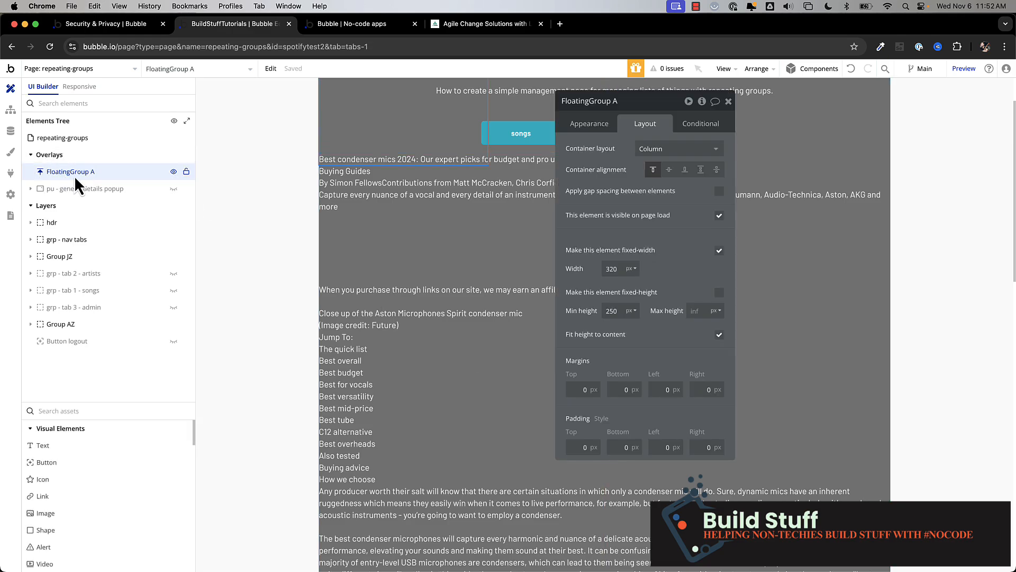
# Remove the floating group's fixed width, fix its height at 75 px, and set its container layout to Row.
pyautogui.moveTo(69, 169)
pyautogui.click(718, 251)
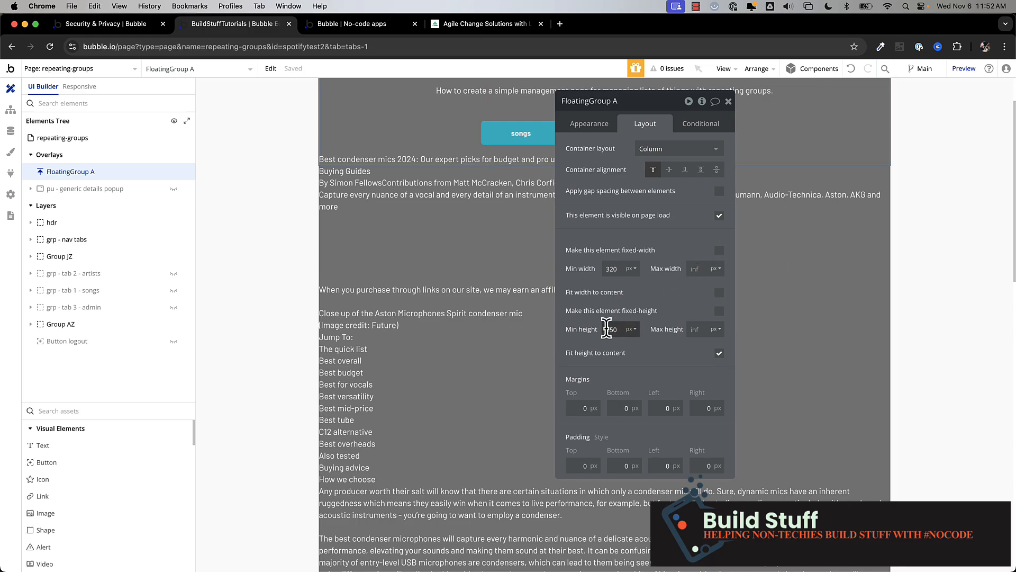
pyautogui.click(718, 311)
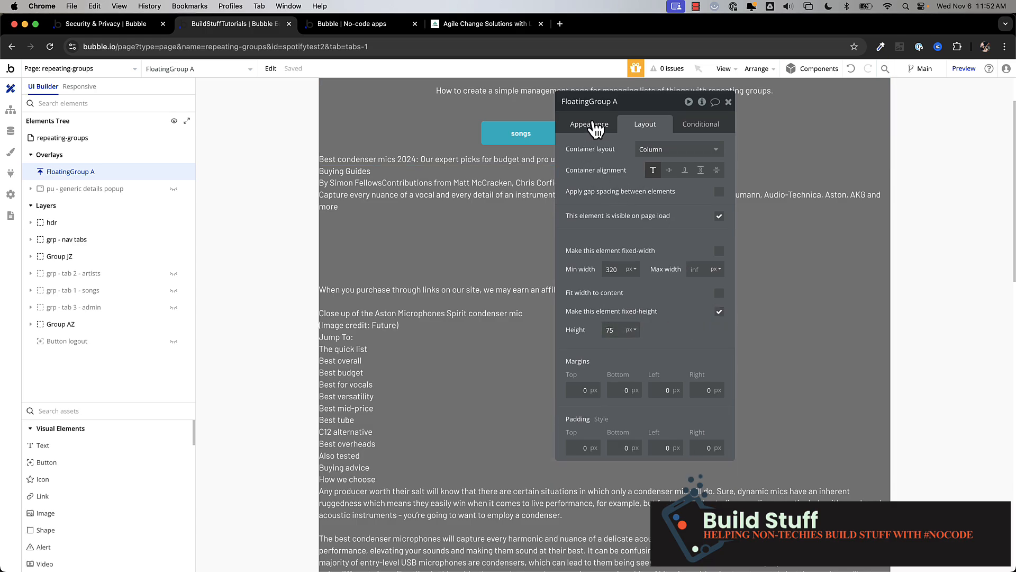
pyautogui.click(668, 150)
pyautogui.click(664, 215)
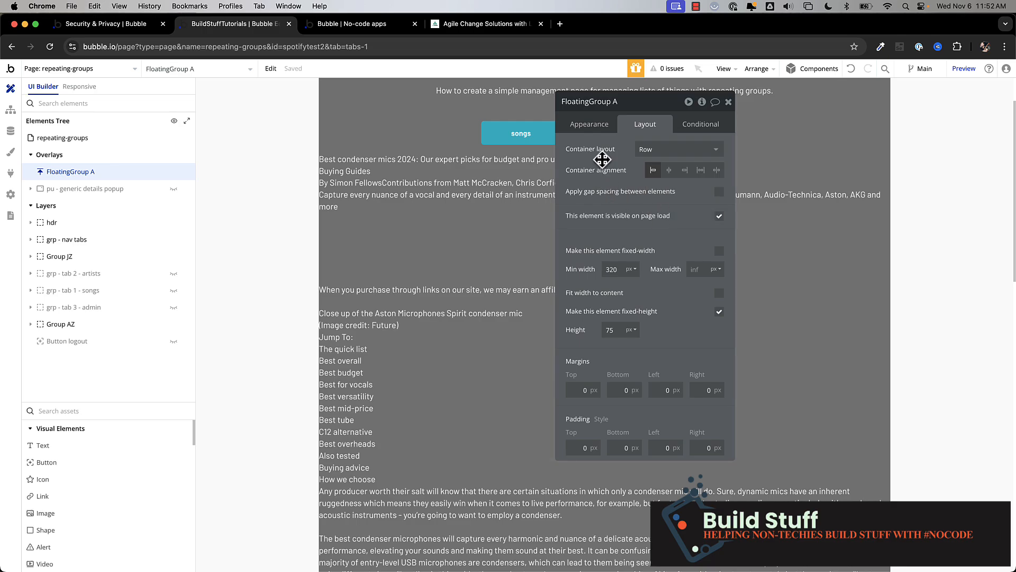
# Review the floating group's vertical and horizontal float options and its style choices, keeping Top, Left and Standard Floating Group.
pyautogui.click(597, 132)
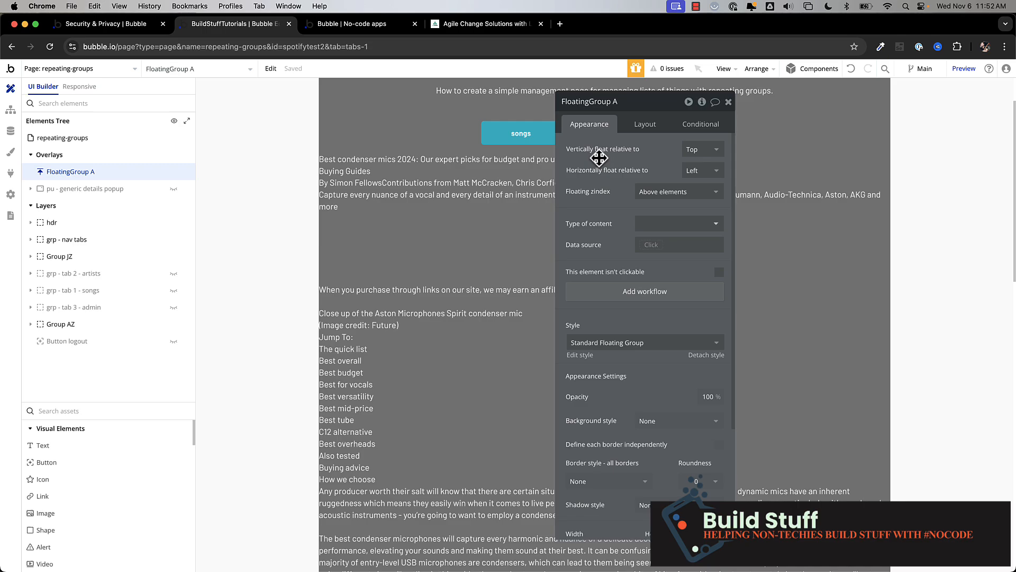
pyautogui.click(700, 150)
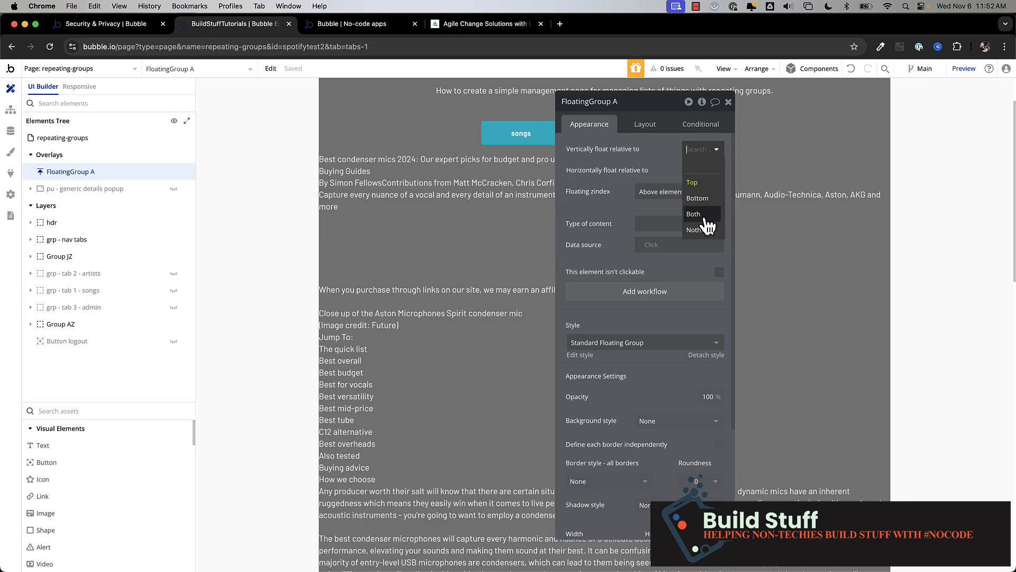
pyautogui.click(598, 201)
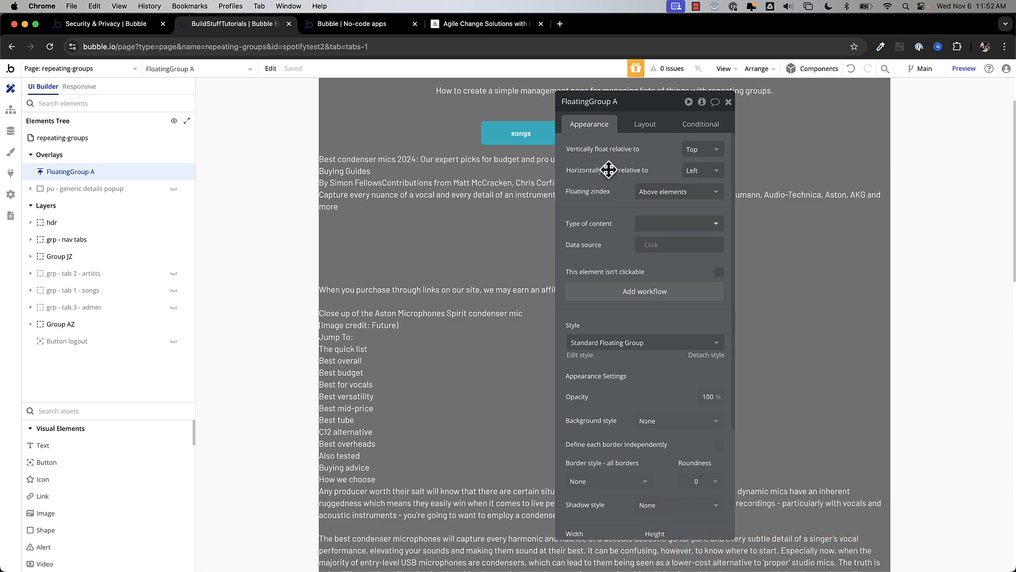
pyautogui.click(713, 175)
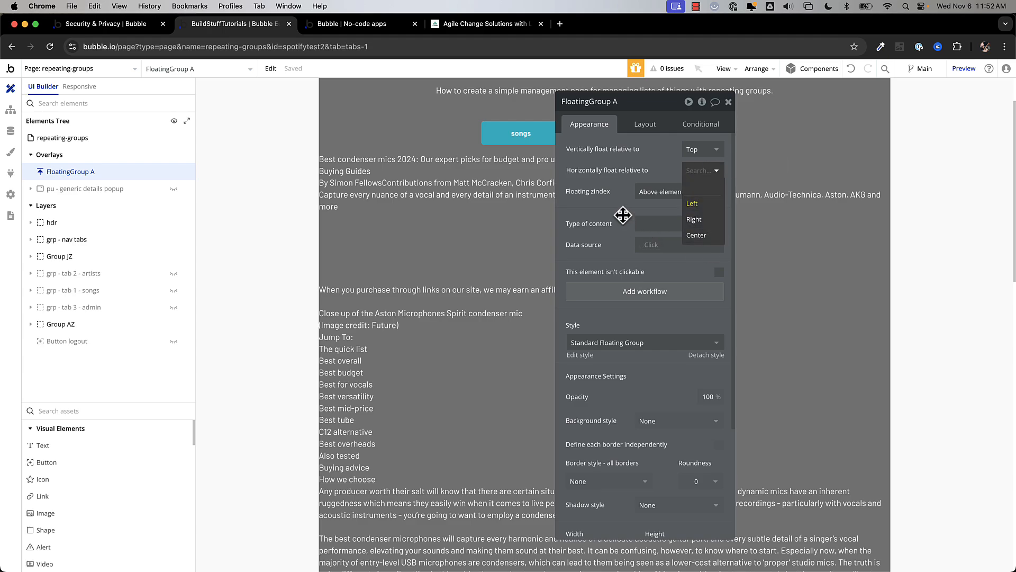
pyautogui.press('Return')
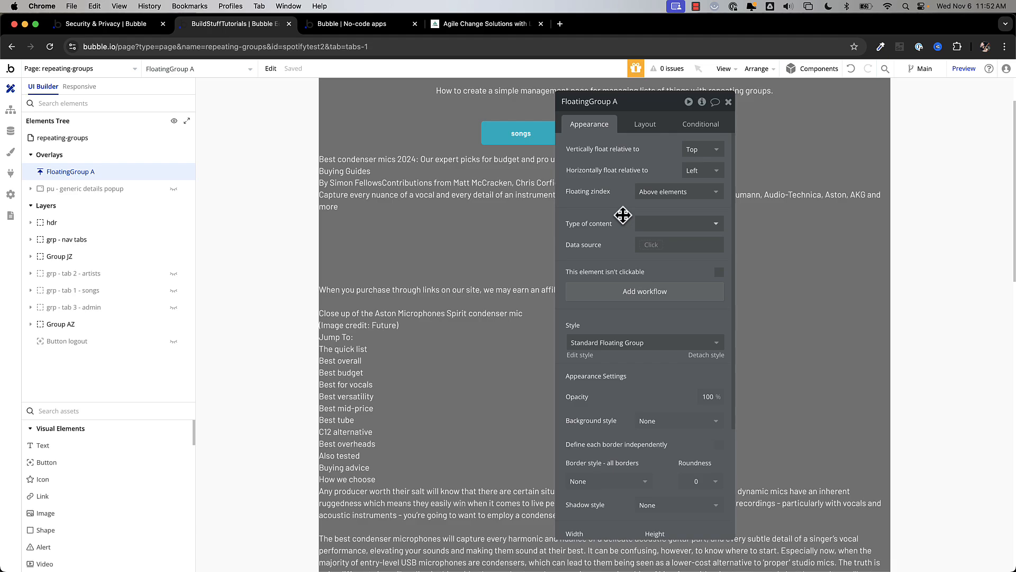
pyautogui.click(620, 343)
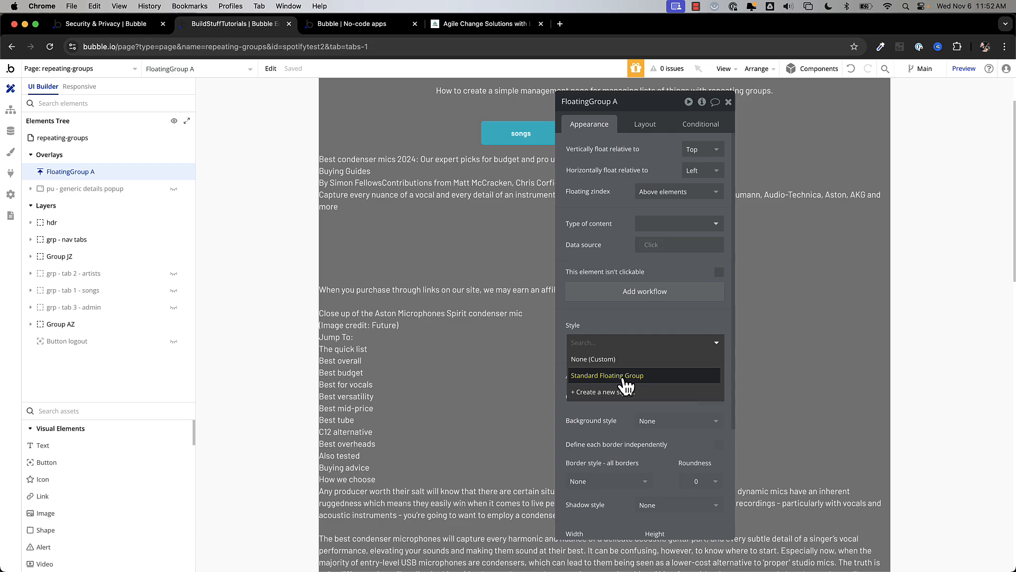
pyautogui.press('Return')
# Give the floating group a Flat color background in a near-black shade.
pyautogui.click(672, 421)
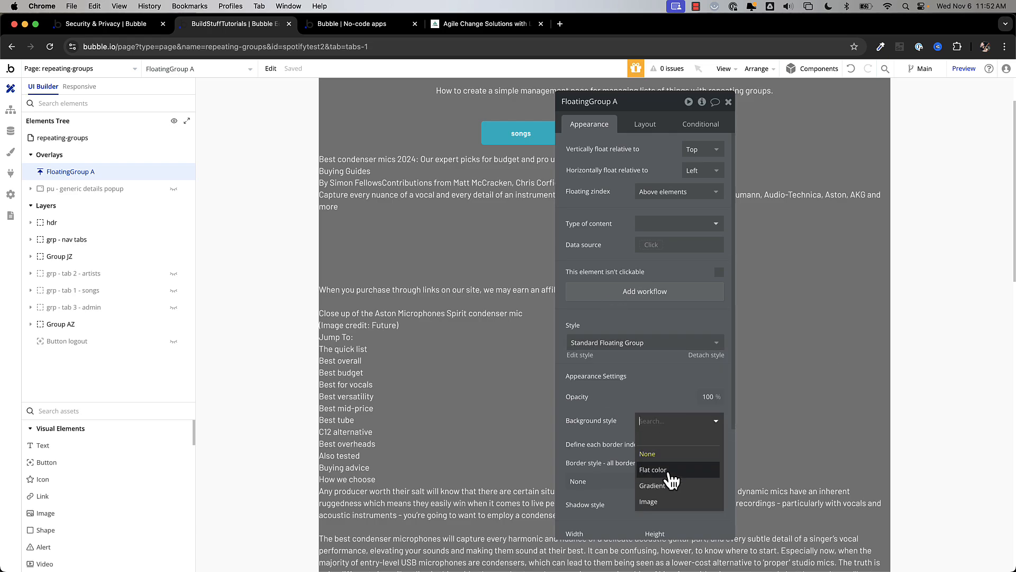
pyautogui.click(667, 475)
pyautogui.click(671, 442)
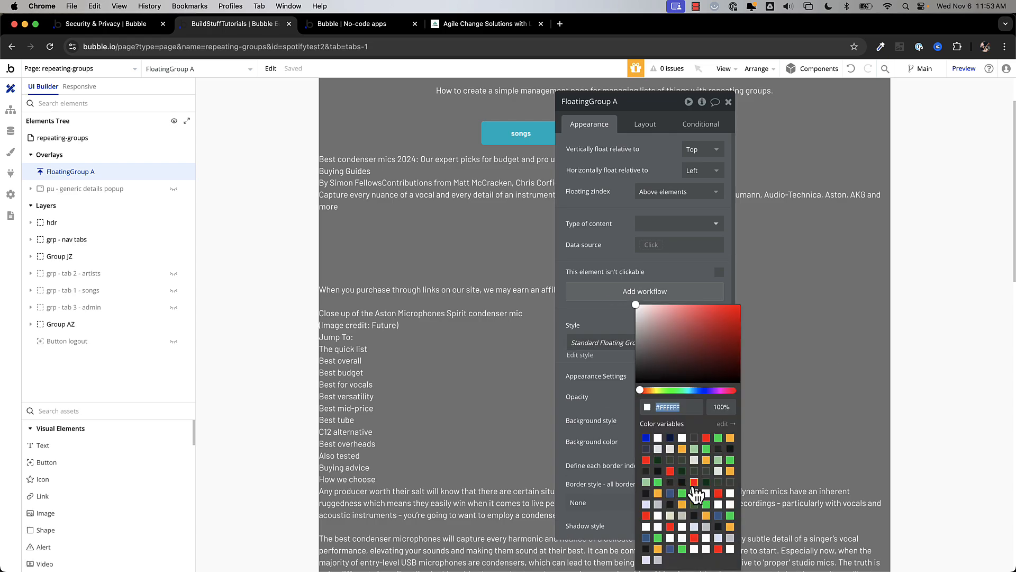
pyautogui.click(694, 482)
# Check in the page preview how the floating group behaves over the scrolling content.
pyautogui.scroll(-20, 251, 167)
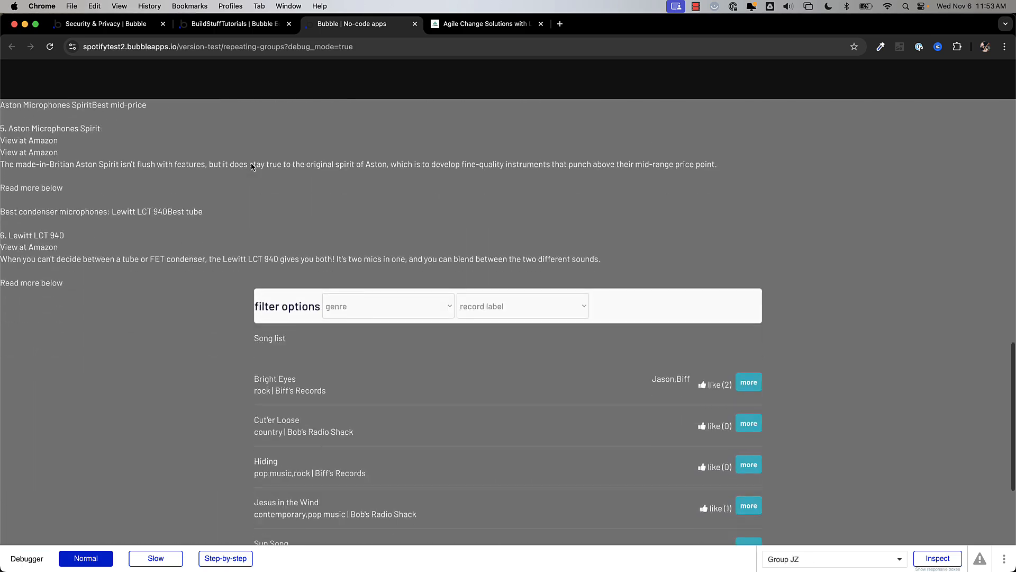
pyautogui.scroll(20, 252, 166)
pyautogui.scroll(-2, 251, 167)
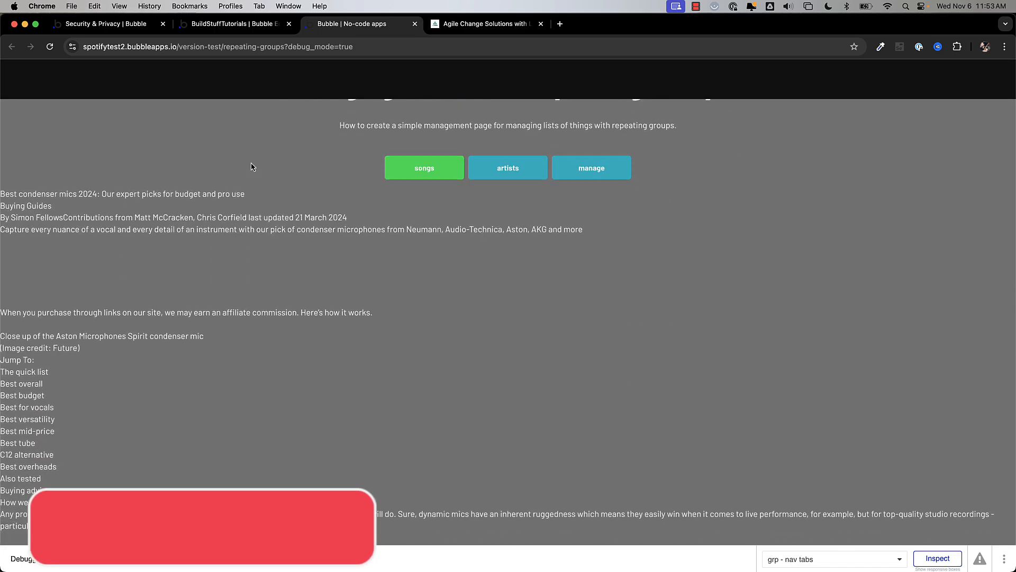
# In the editor, set the top margin of the hdr group to 85 px.
pyautogui.click(232, 24)
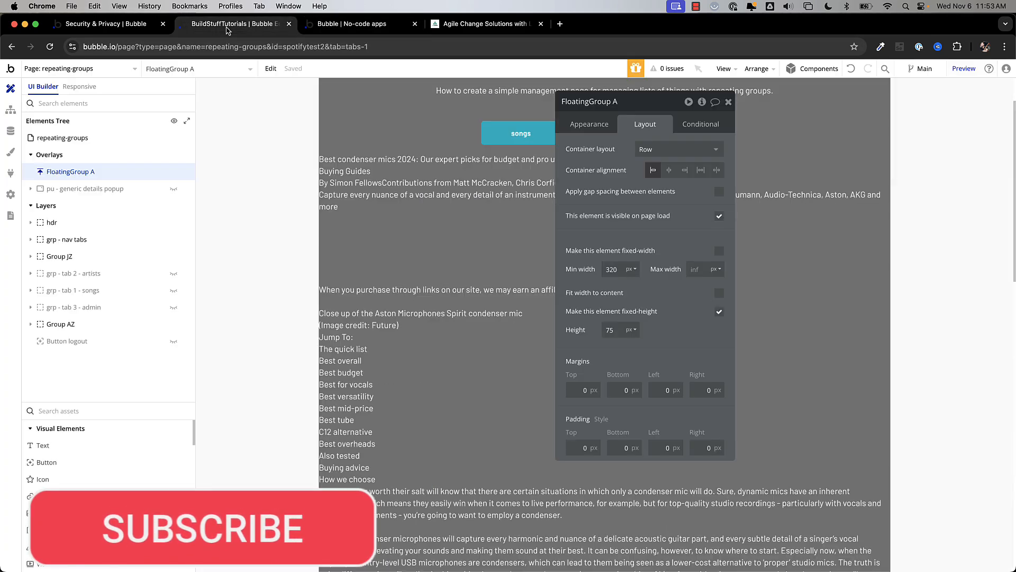
pyautogui.click(52, 222)
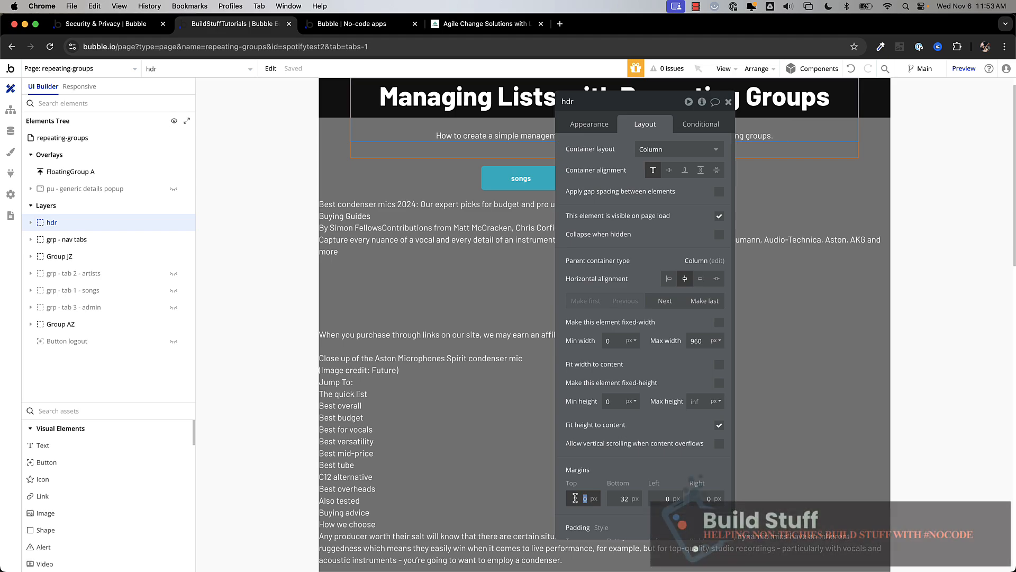
pyautogui.write('85')
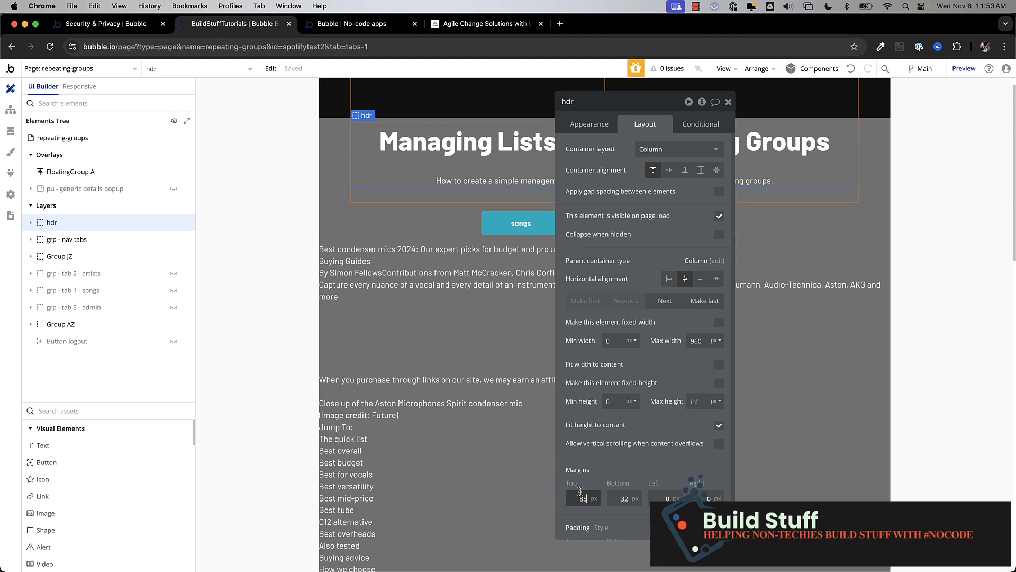
pyautogui.click(343, 140)
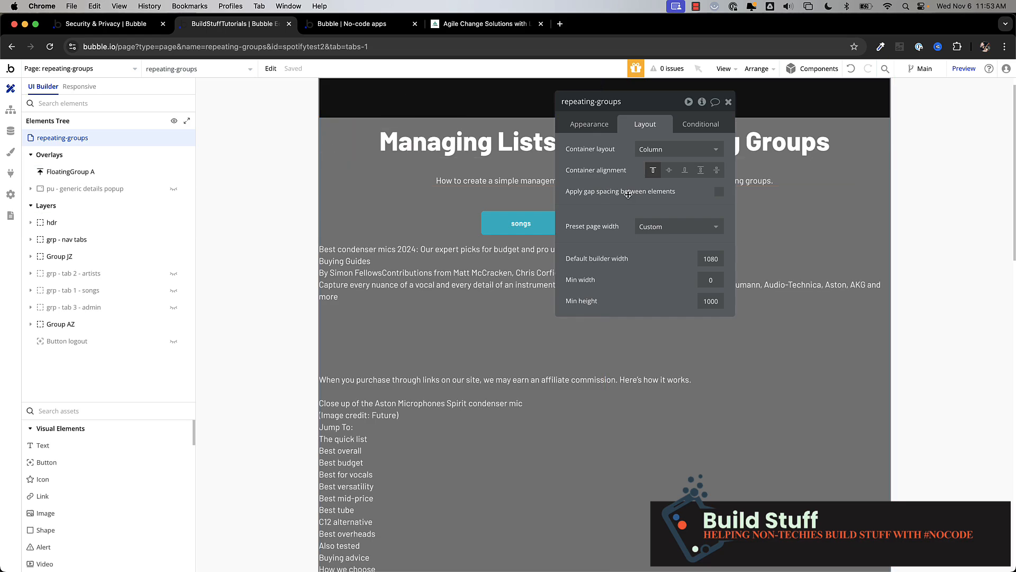
# Reload the page preview and check the heading's spacing below the floating bar.
pyautogui.click(373, 28)
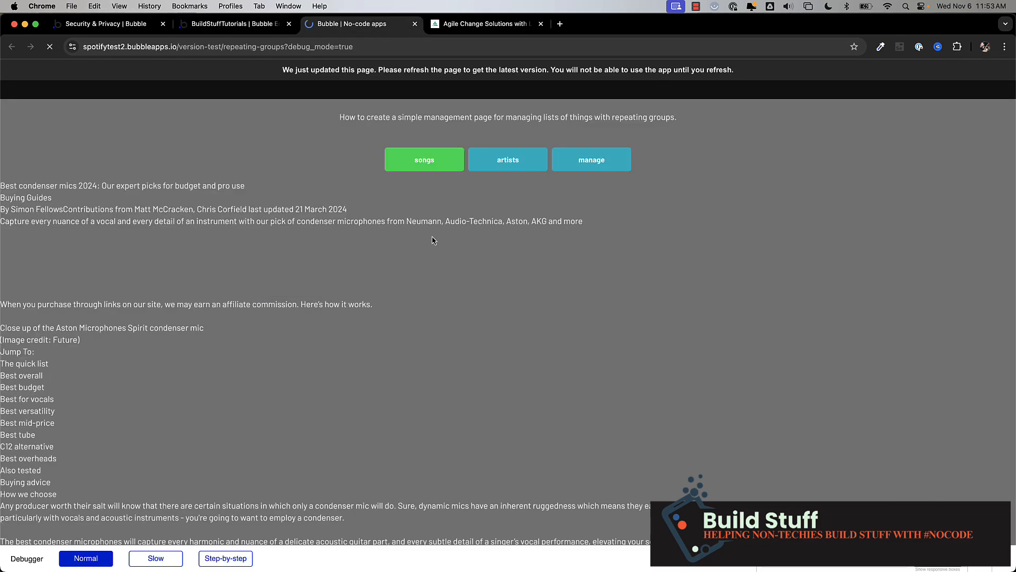
pyautogui.scroll(-15, 433, 240)
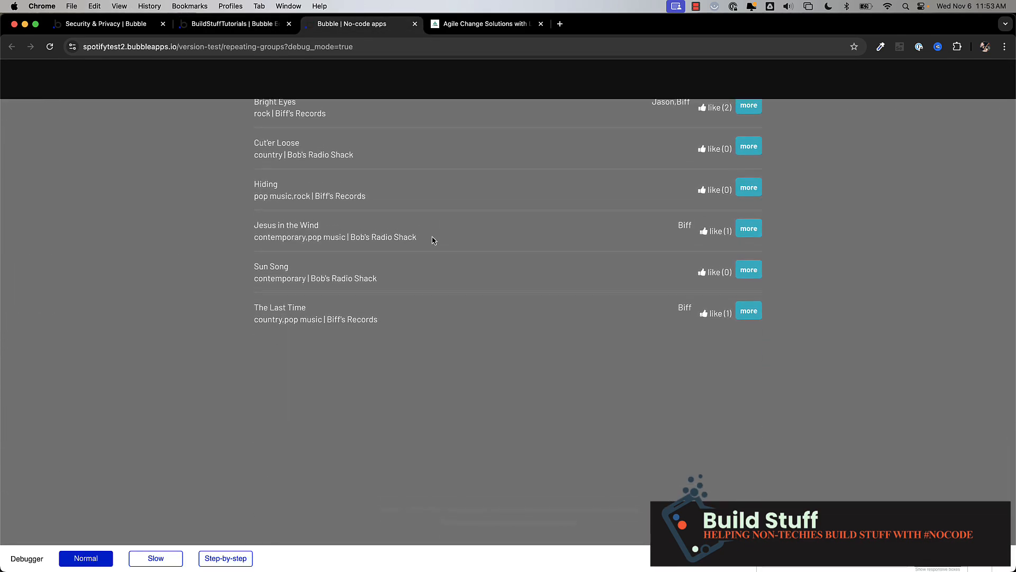
pyautogui.scroll(15, 433, 240)
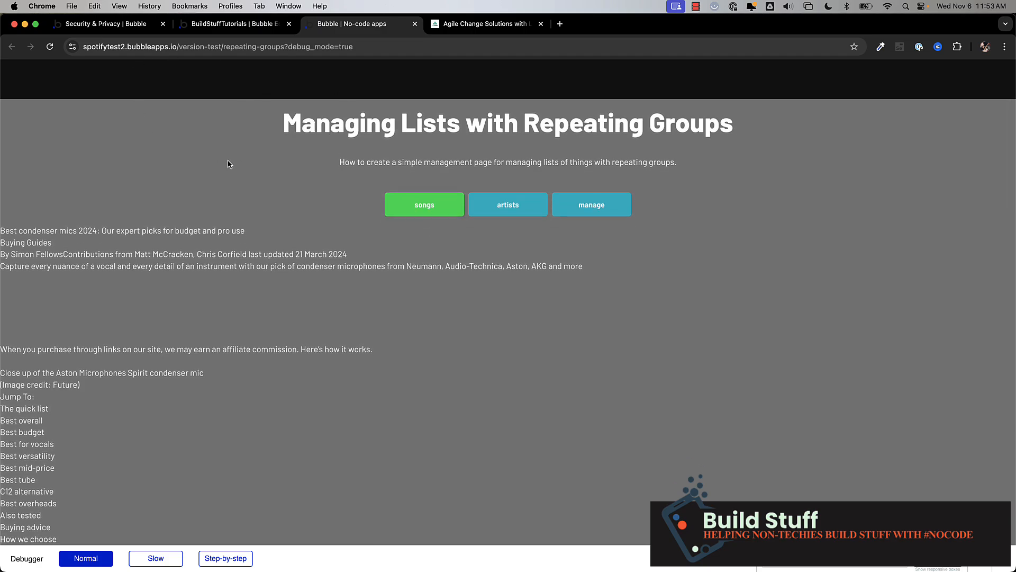
# Back in the editor, add a button inside the floating group and centre it vertically.
pyautogui.click(235, 24)
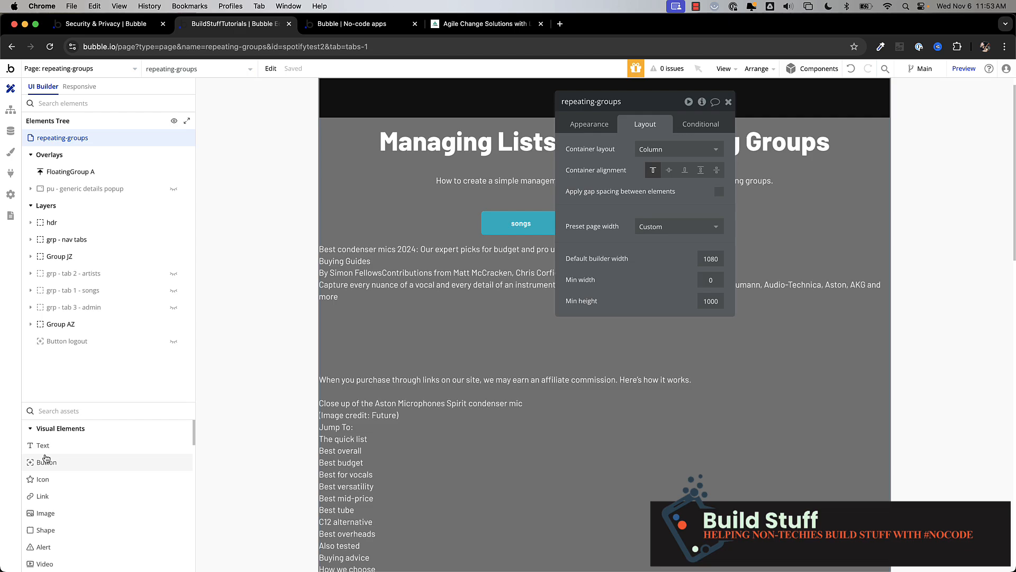
pyautogui.click(240, 258)
pyautogui.click(47, 463)
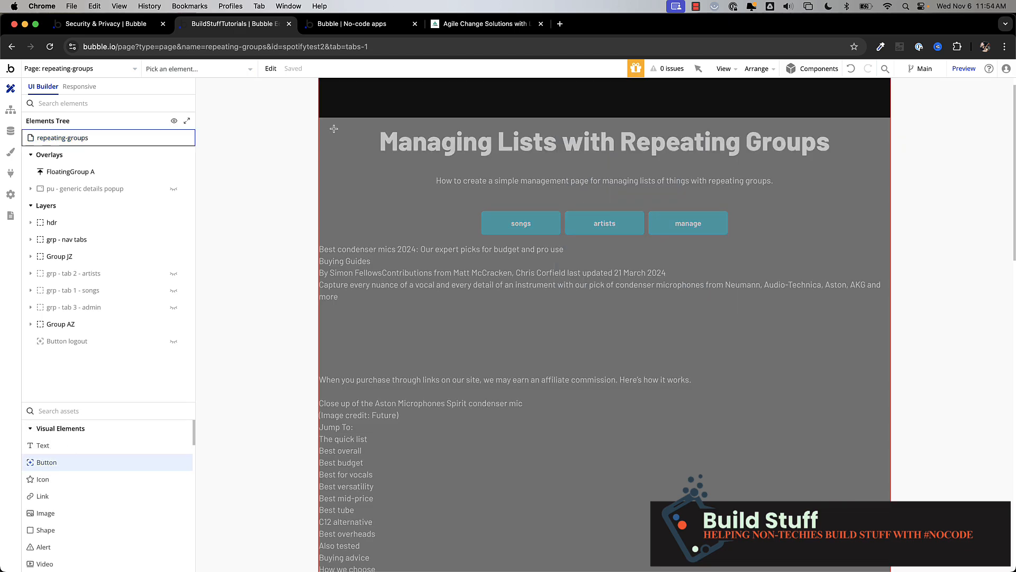
pyautogui.click(358, 104)
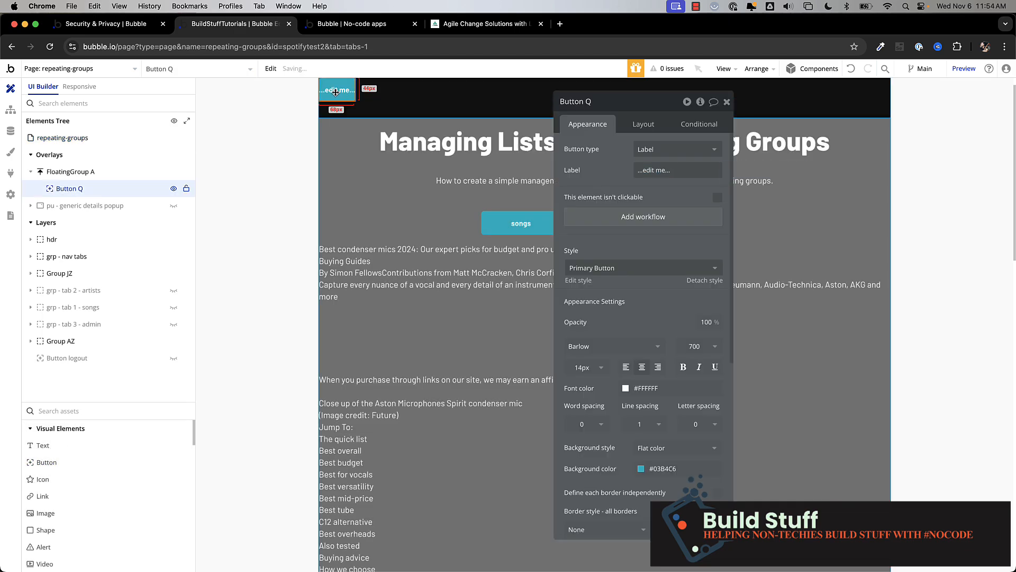
pyautogui.click(643, 123)
pyautogui.click(682, 206)
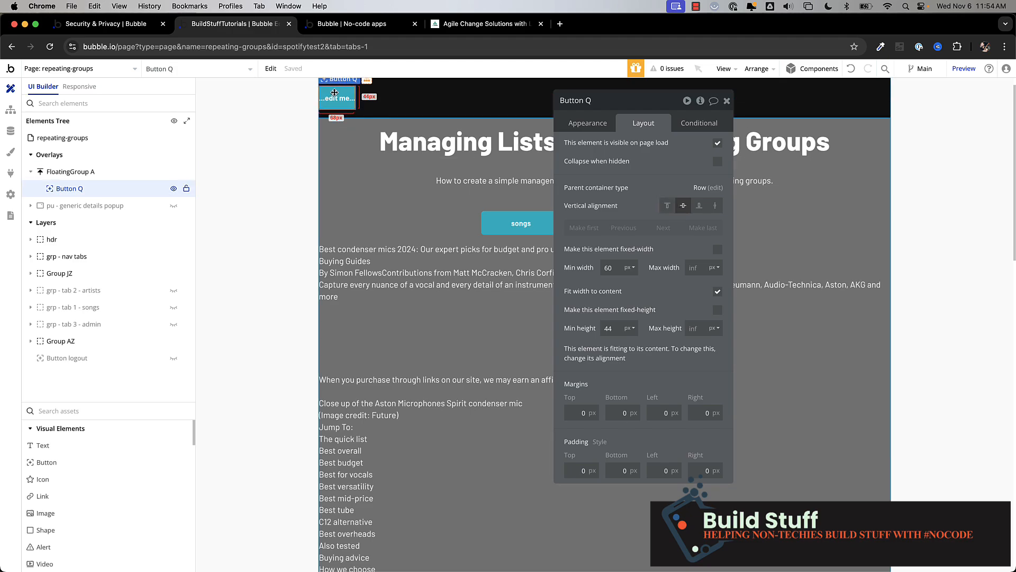
# Duplicate the button five times to make a row of six in the floating group.
pyautogui.press('super+d')
pyautogui.press('super+d')
pyautogui.press('super+d')
pyautogui.press('super+d')
pyautogui.press('super+d')
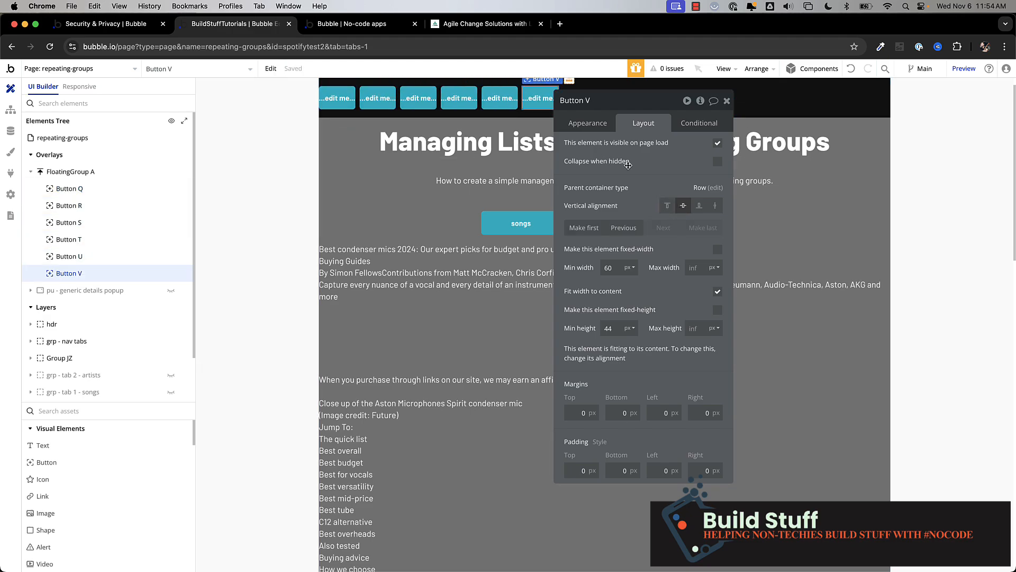
# Set the background style of the floating group holding the six buttons to None.
pyautogui.click(663, 189)
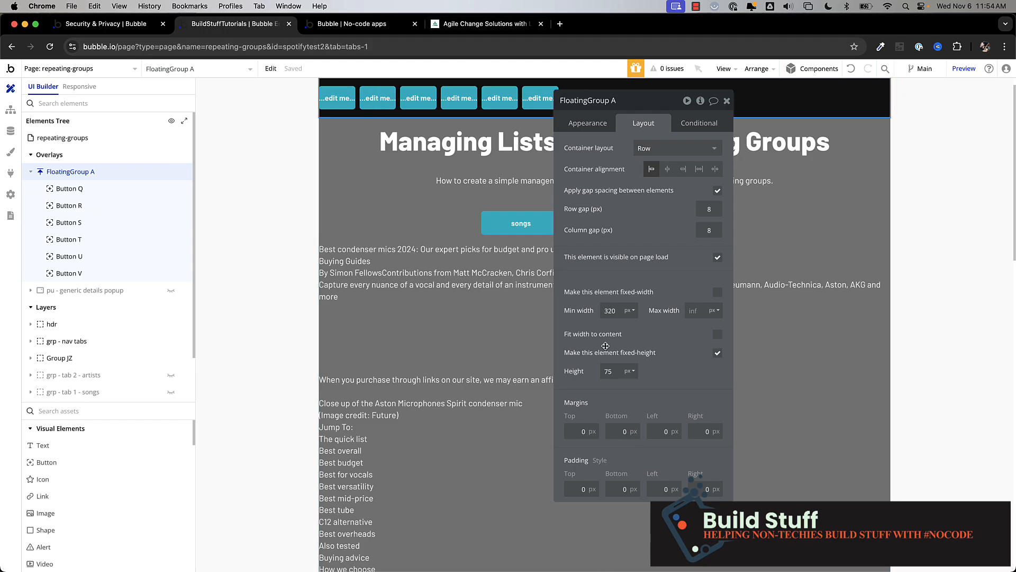
pyautogui.click(582, 122)
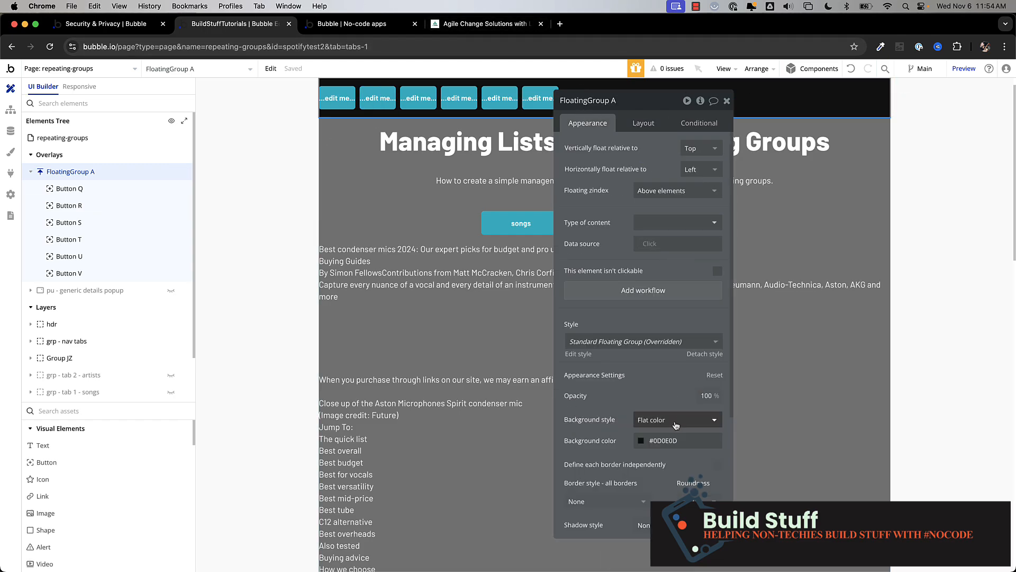
pyautogui.click(676, 420)
pyautogui.click(664, 448)
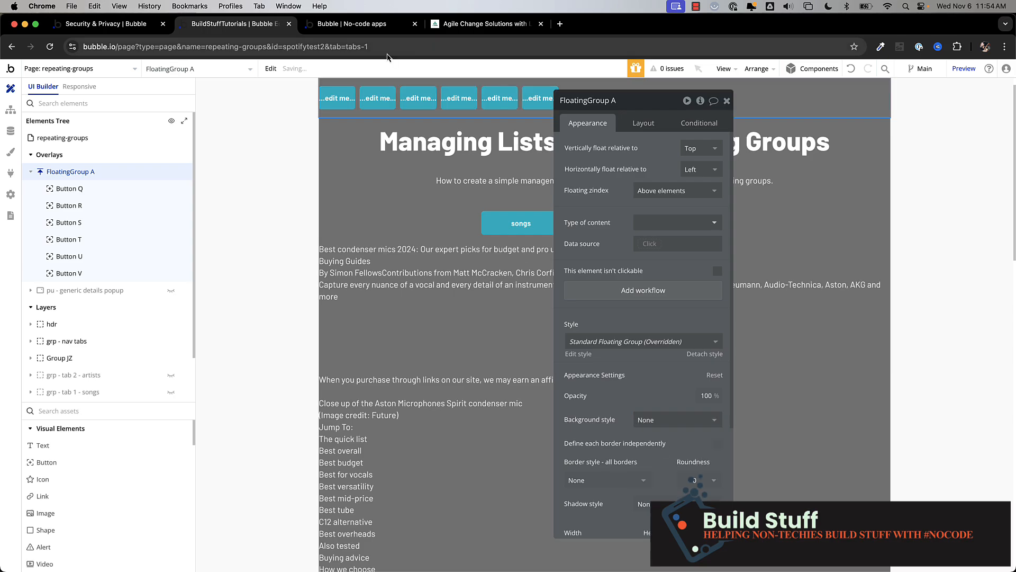
# Reload the page preview and scroll through it to check the floating buttons over the content without a background.
pyautogui.click(469, 29)
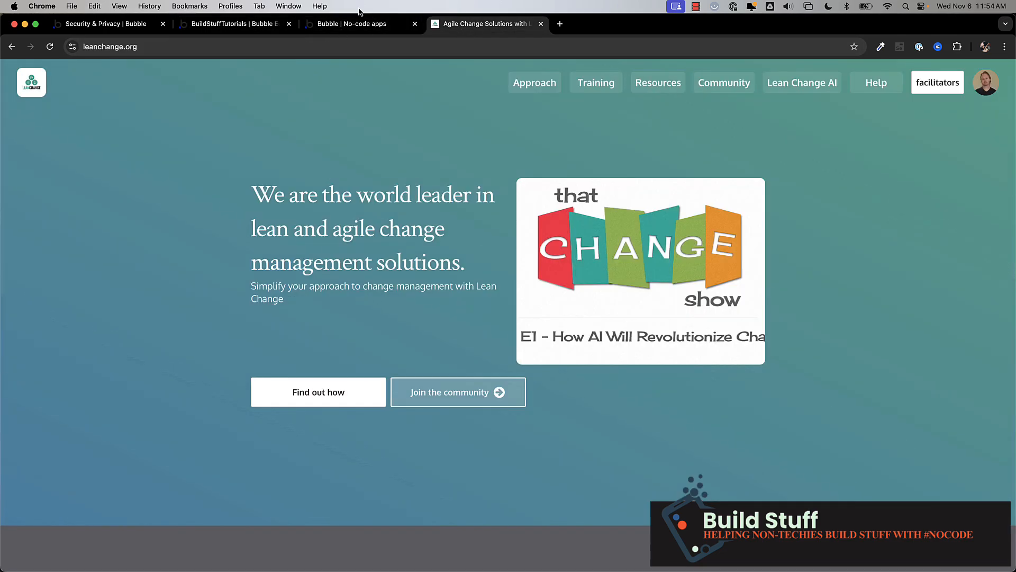
pyautogui.click(353, 26)
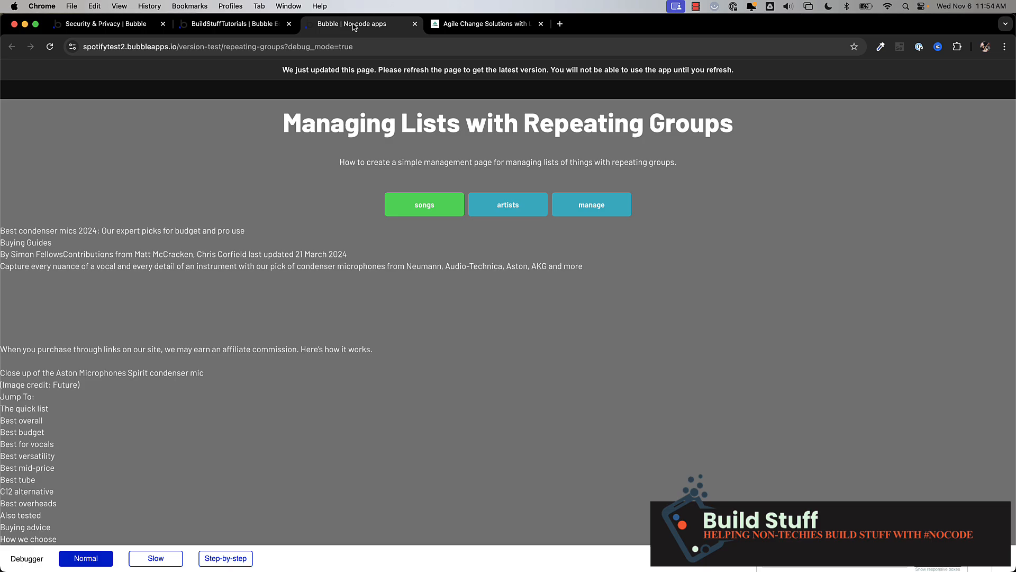
pyautogui.press('super+r')
pyautogui.scroll(-20, 464, 325)
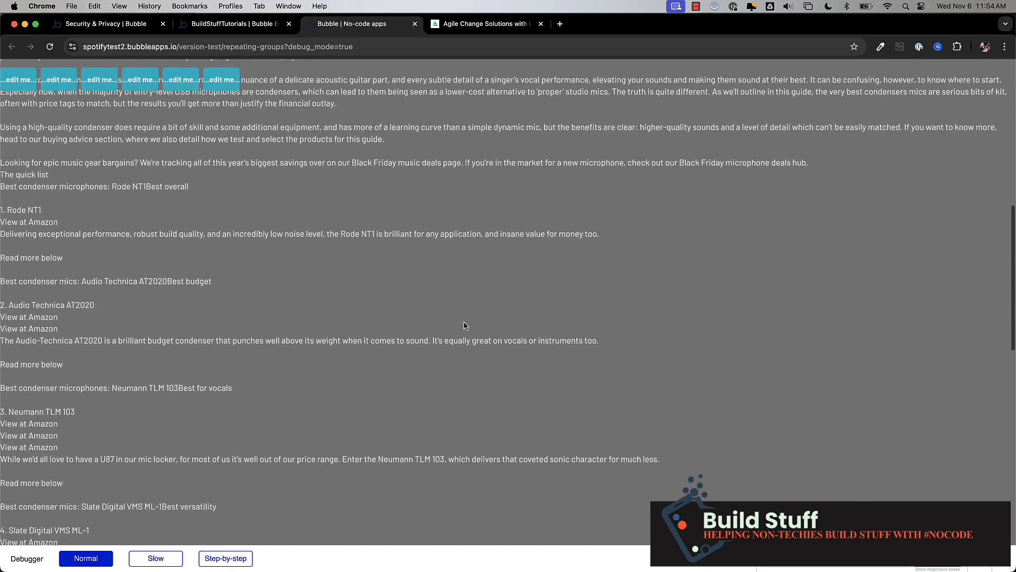
pyautogui.scroll(-5, 464, 325)
pyautogui.scroll(20, 464, 325)
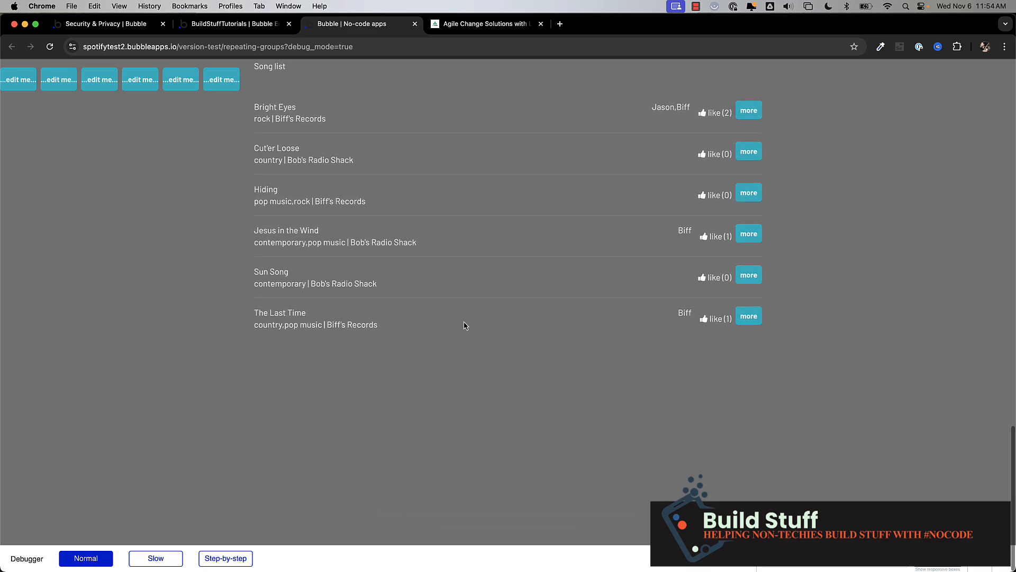
pyautogui.scroll(-10, 464, 325)
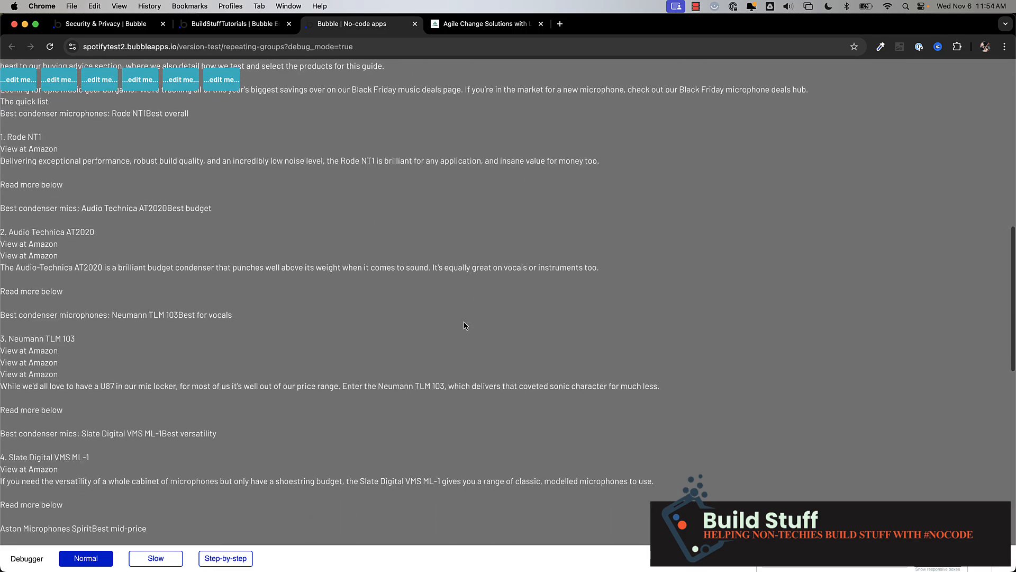
pyautogui.scroll(10, 464, 325)
# Back in the editor, add a condition to the floating group for when Current page scrolling position > 600.
pyautogui.click(230, 26)
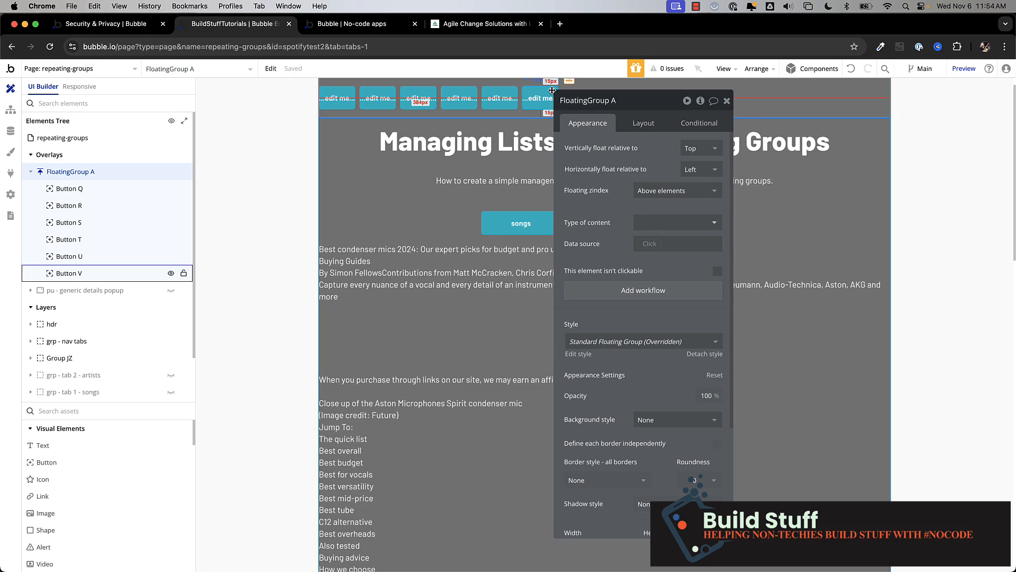
pyautogui.click(704, 124)
pyautogui.click(631, 152)
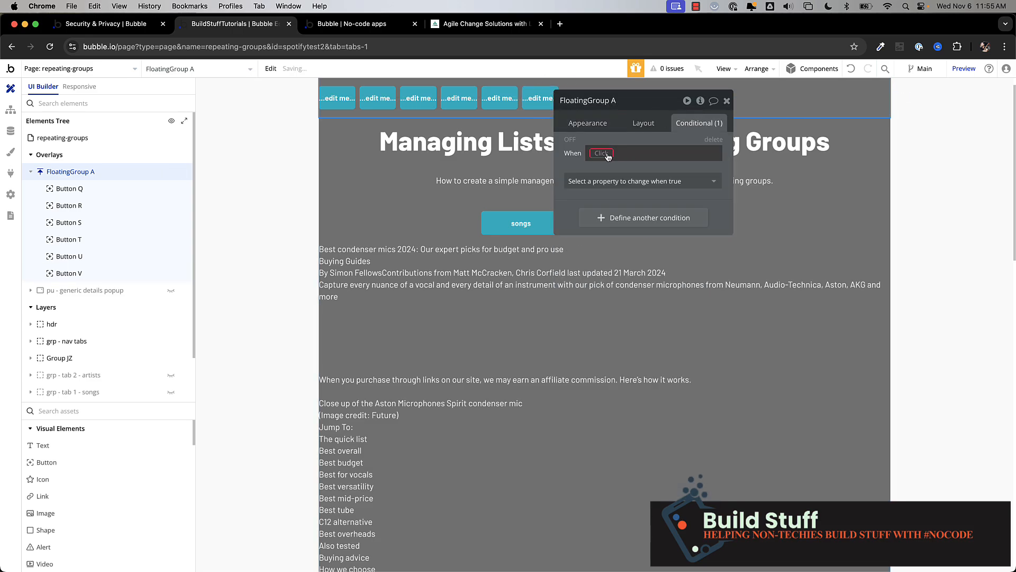
pyautogui.click(603, 153)
pyautogui.write('sc')
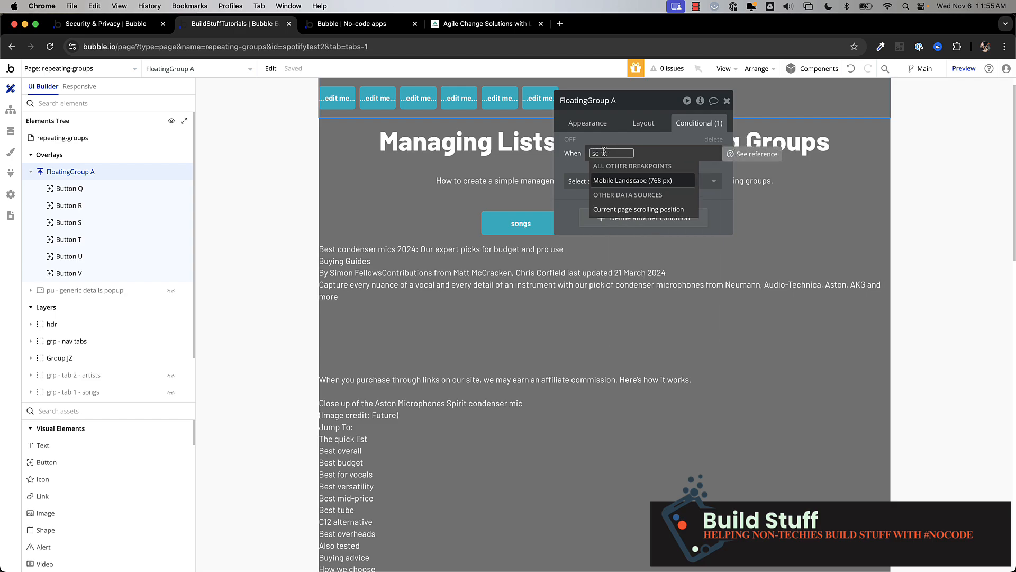
pyautogui.click(670, 210)
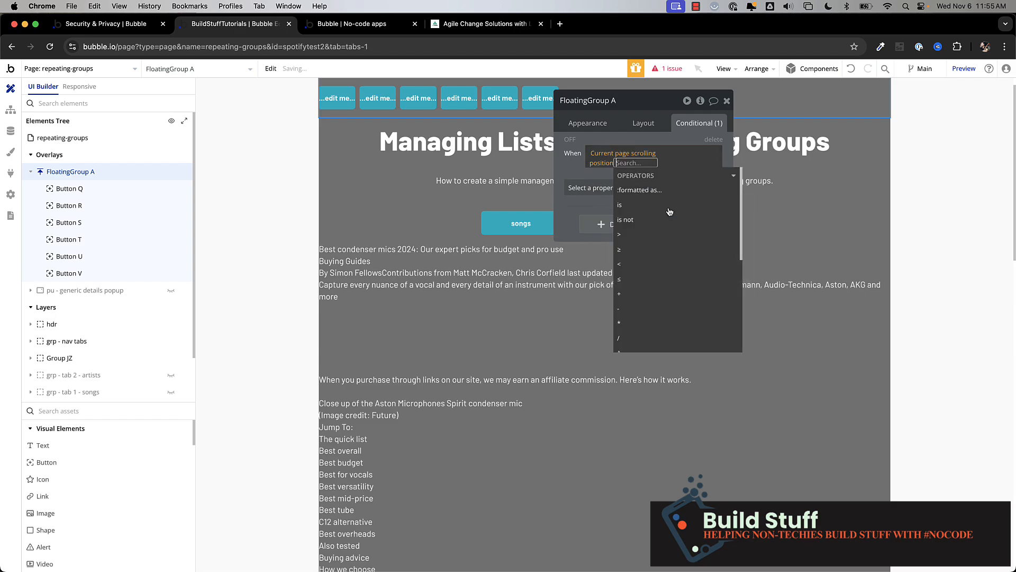
pyautogui.click(639, 235)
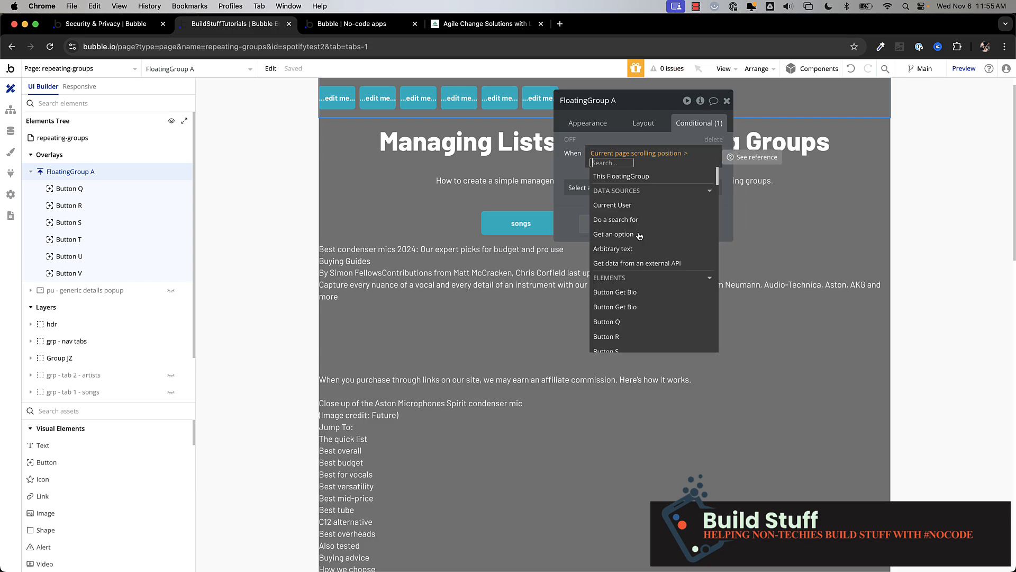
pyautogui.write('600')
# Make the scroll condition change the floating group's background style to Flat color.
pyautogui.click(641, 188)
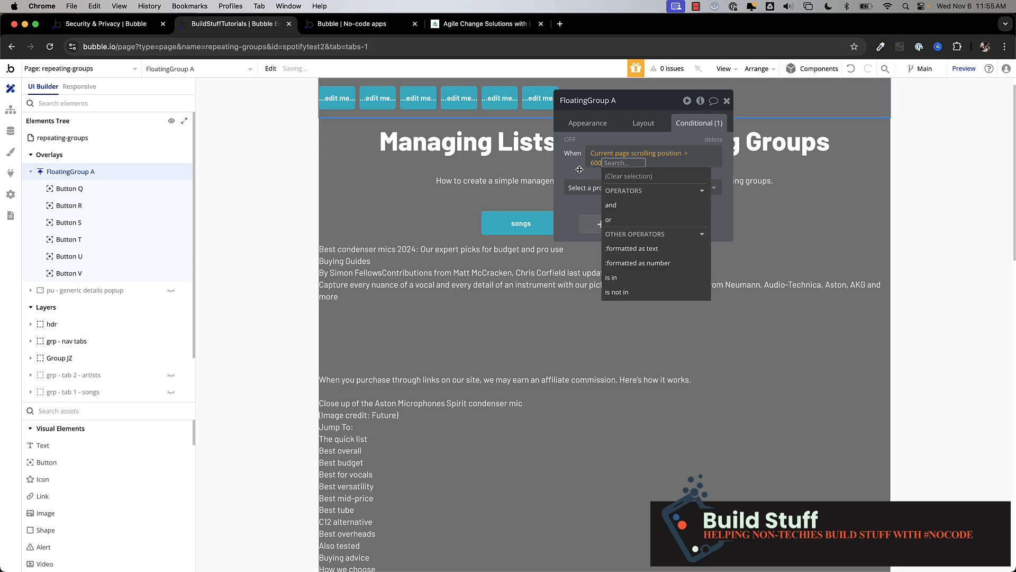
pyautogui.write('ba')
pyautogui.click(633, 215)
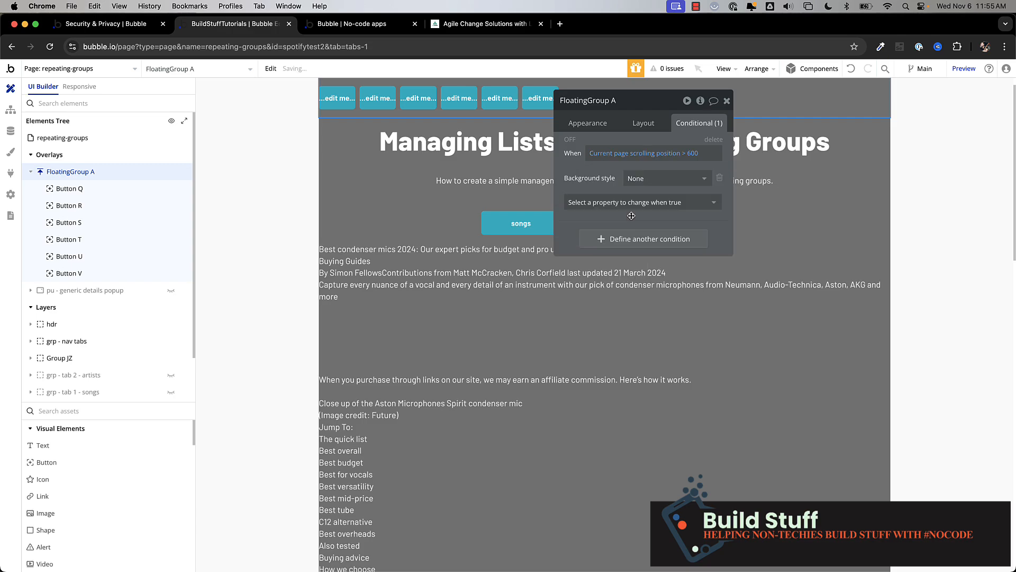
pyautogui.click(656, 178)
pyautogui.click(658, 228)
# Add a background color change to the same condition and set it to the dark red #8D1515.
pyautogui.click(650, 205)
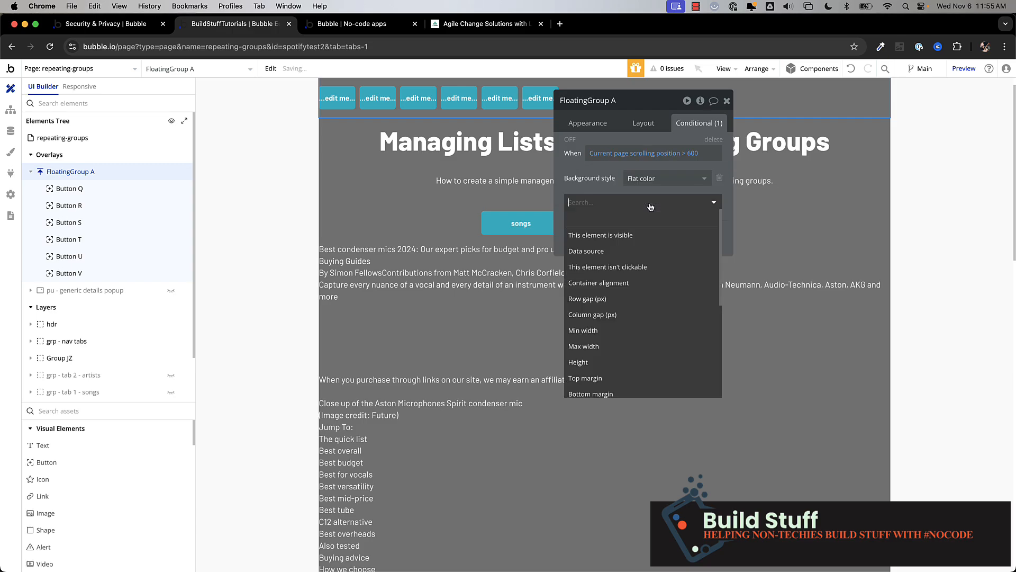
pyautogui.write('ba')
pyautogui.click(653, 233)
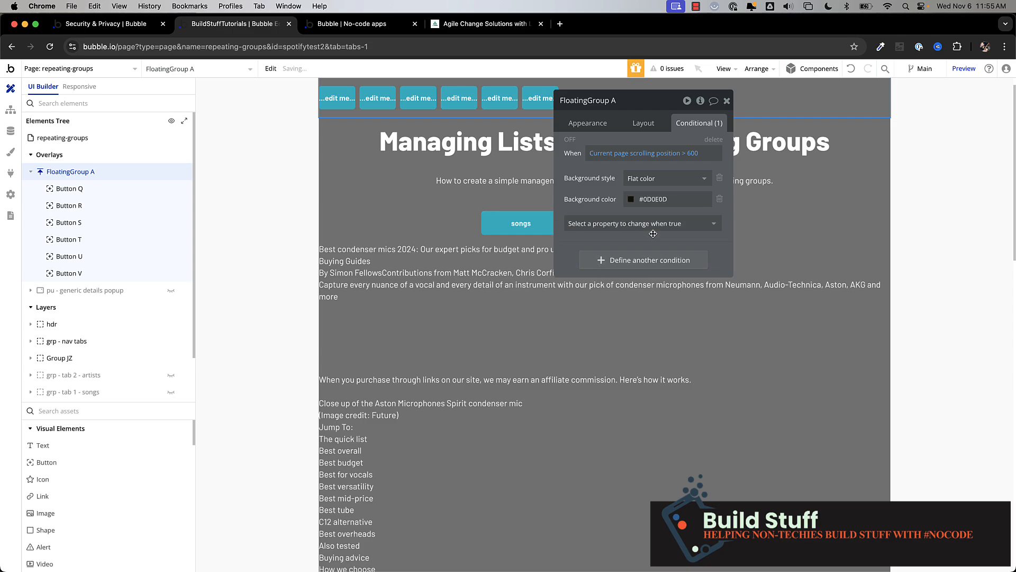
pyautogui.click(653, 199)
pyautogui.click(694, 342)
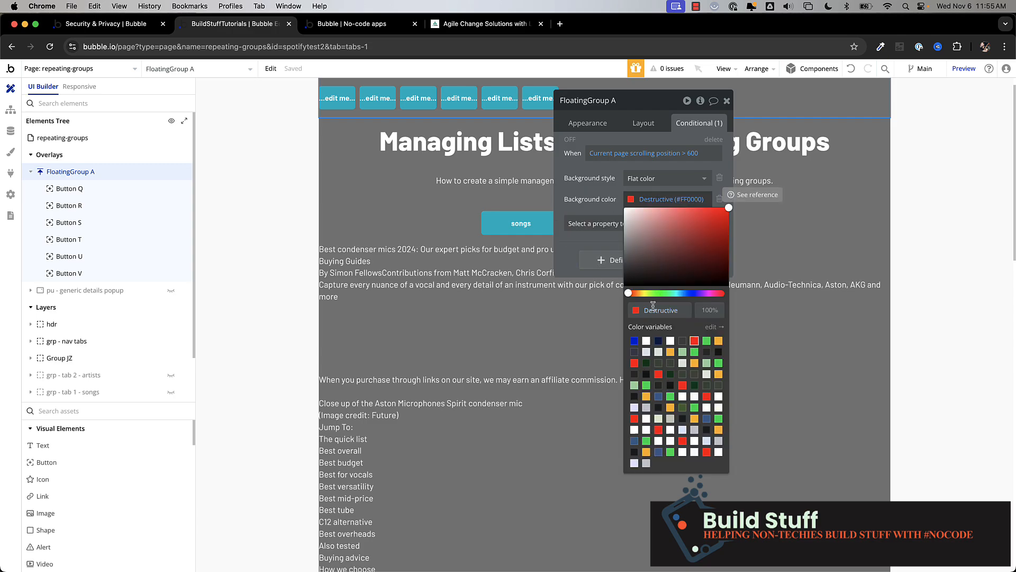
pyautogui.moveTo(672, 270); pyautogui.dragTo(713, 243)
pyautogui.click(573, 222)
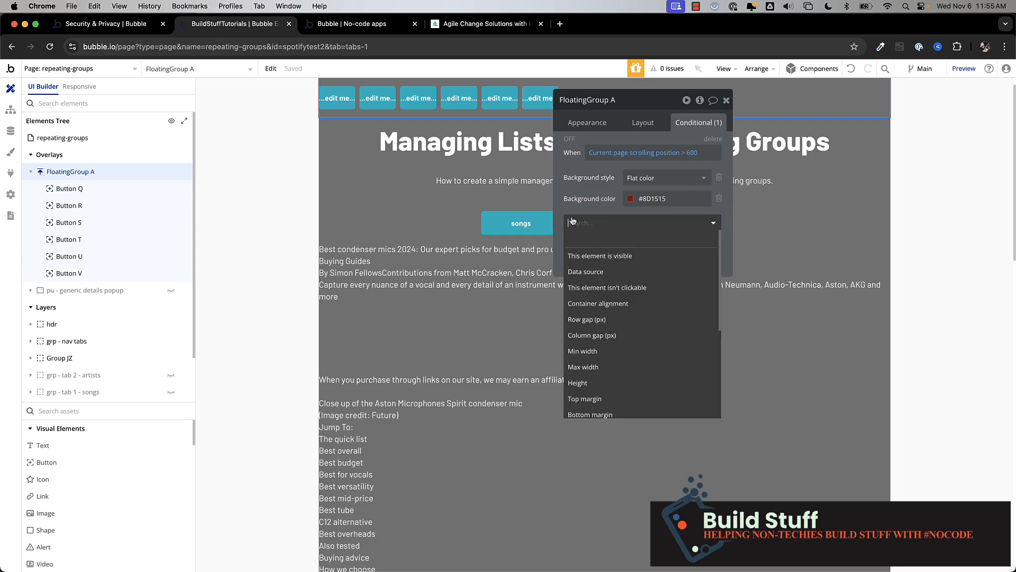
pyautogui.click(586, 194)
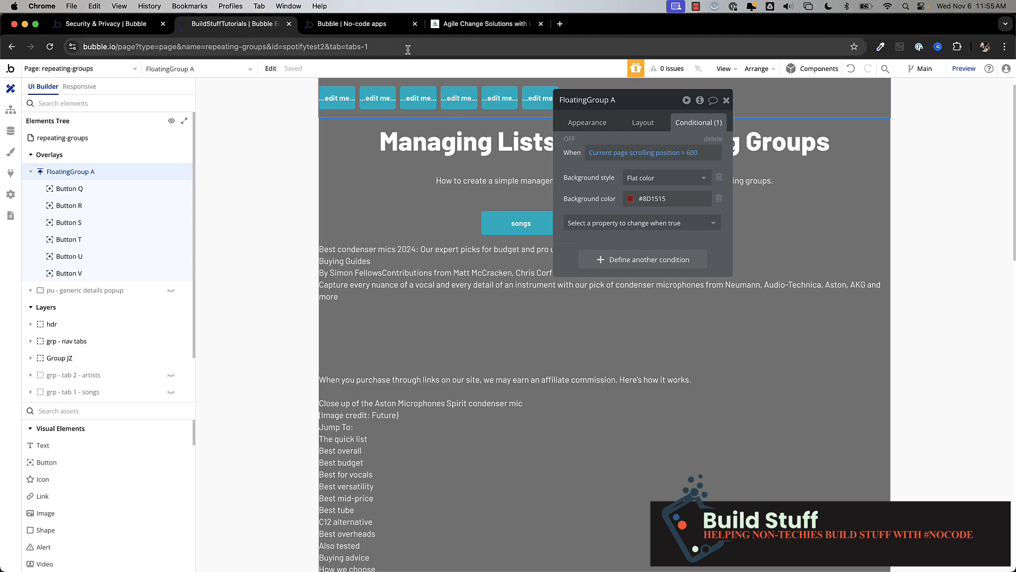
# Scroll the page preview down and back up to check the floating bar's conditional background.
pyautogui.click(373, 27)
pyautogui.scroll(-15, 390, 317)
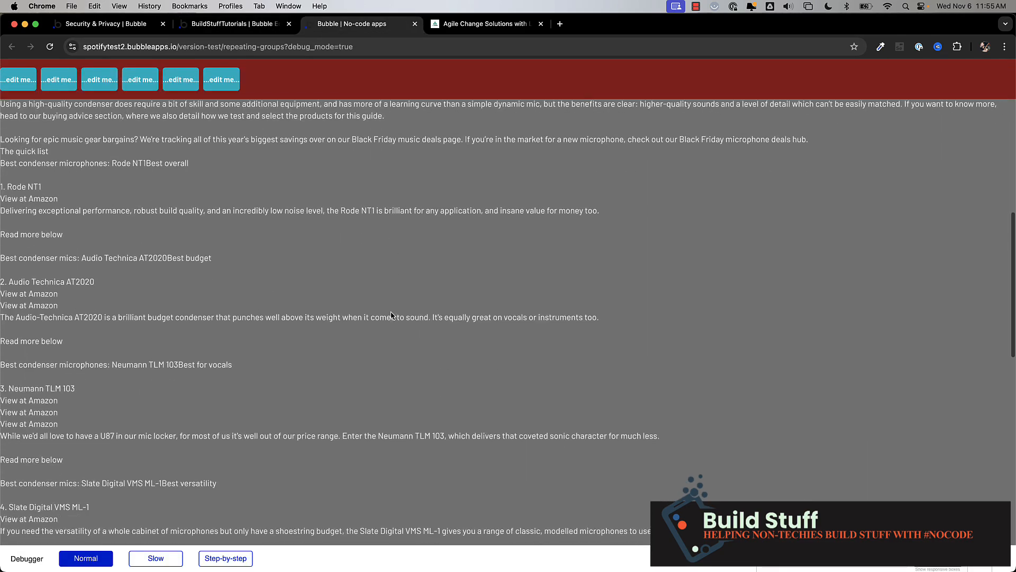
pyautogui.scroll(15, 392, 315)
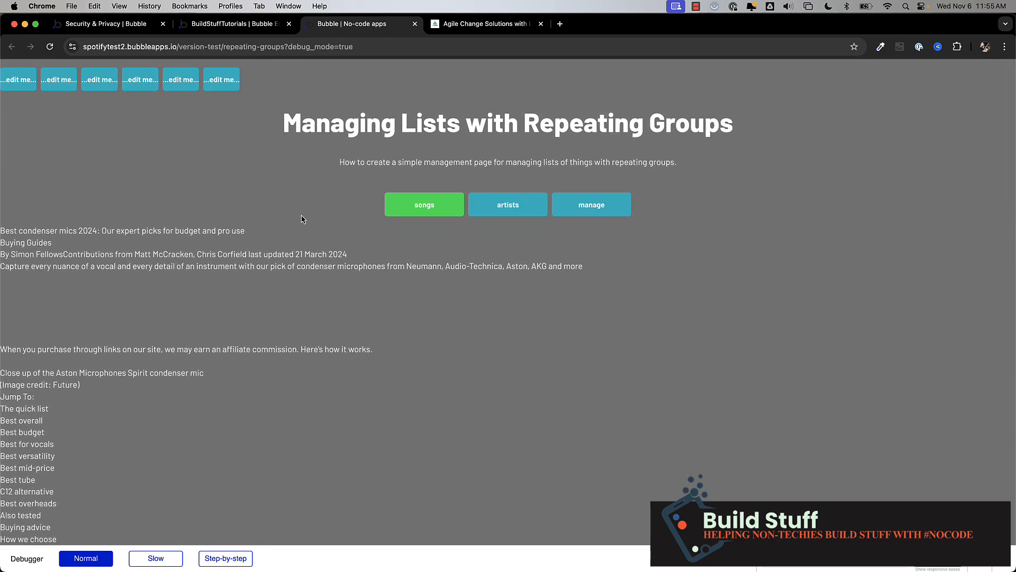
pyautogui.scroll(-10, 302, 218)
pyautogui.scroll(15, 302, 218)
# Back in the editor, give the floating group a background style transition with a 500 ms duration and Ease timing.
pyautogui.click(230, 24)
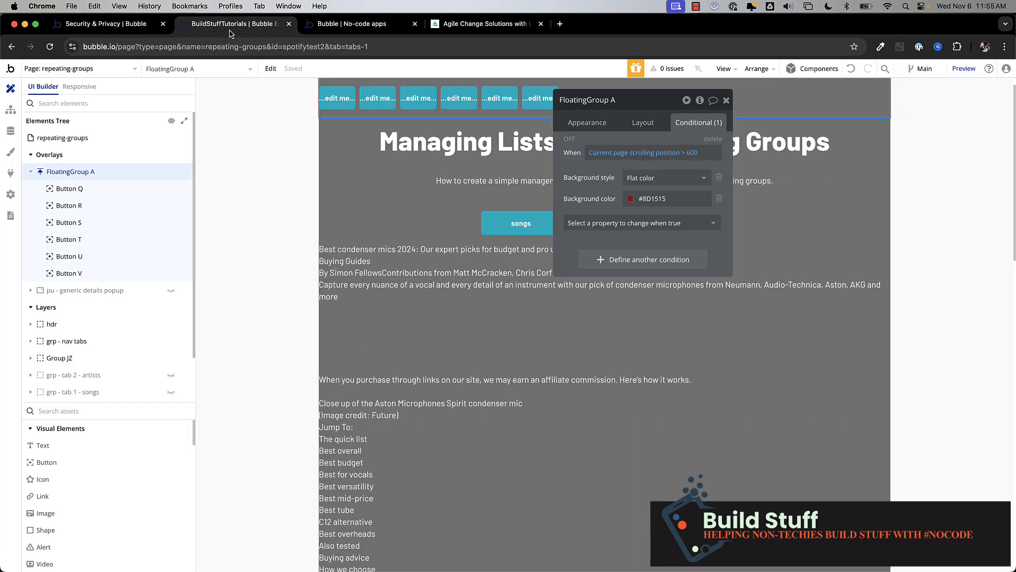
pyautogui.click(581, 124)
pyautogui.scroll(-5, 626, 405)
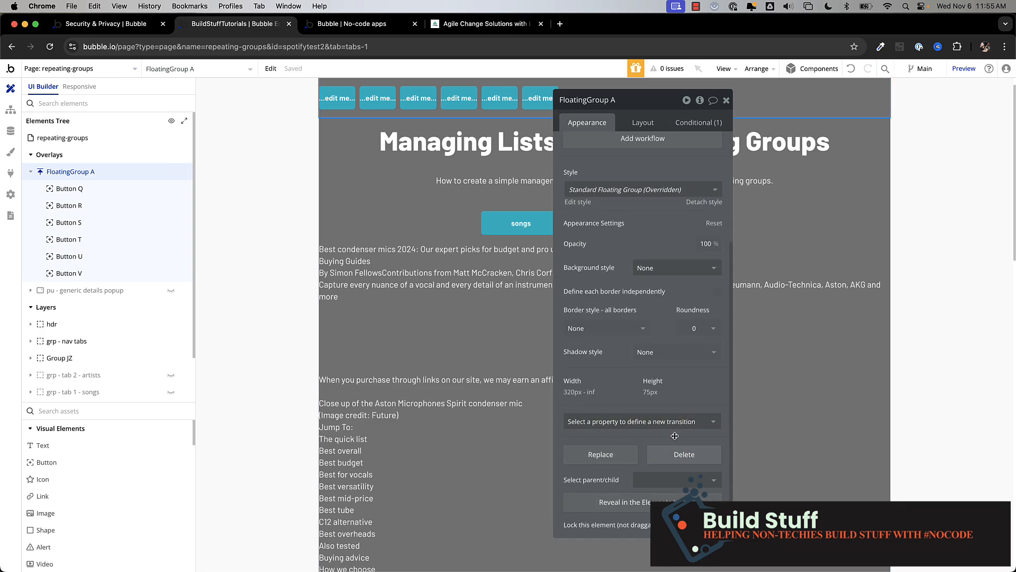
pyautogui.click(644, 422)
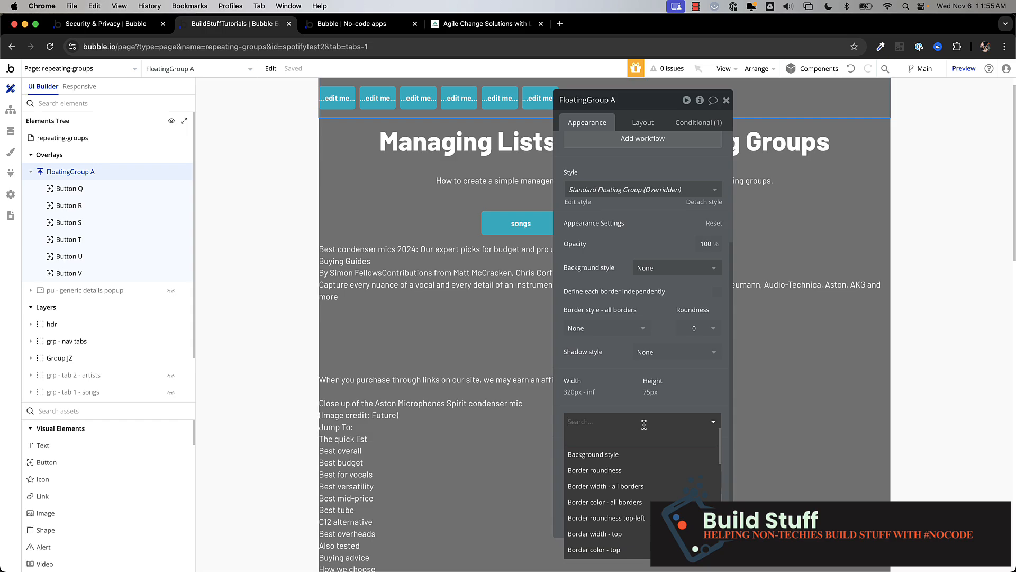
pyautogui.click(644, 453)
pyautogui.click(701, 438)
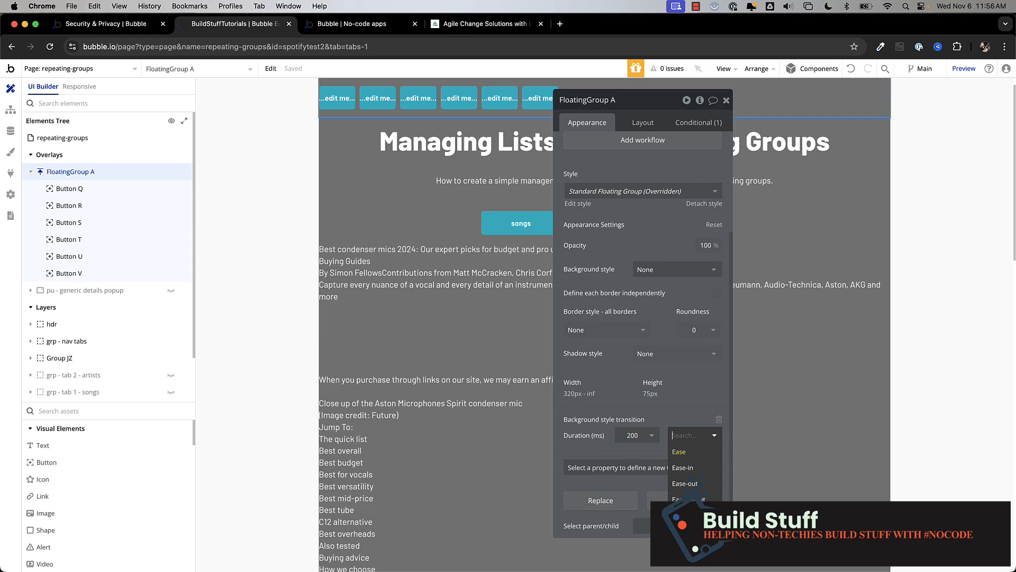
pyautogui.click(587, 441)
pyautogui.doubleClick(630, 434)
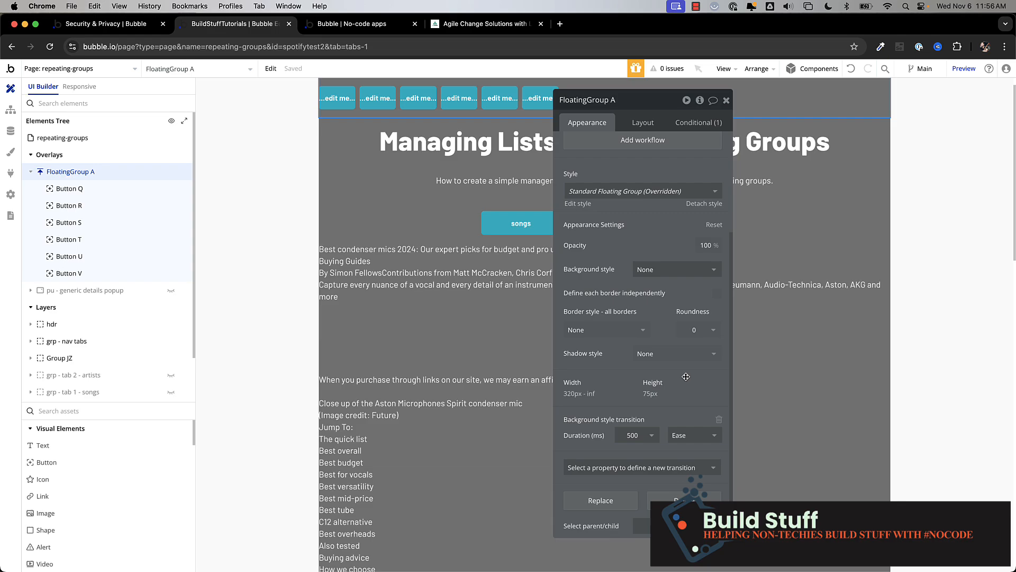
# Scroll through the page preview again to check the bar's background transition.
pyautogui.click(364, 27)
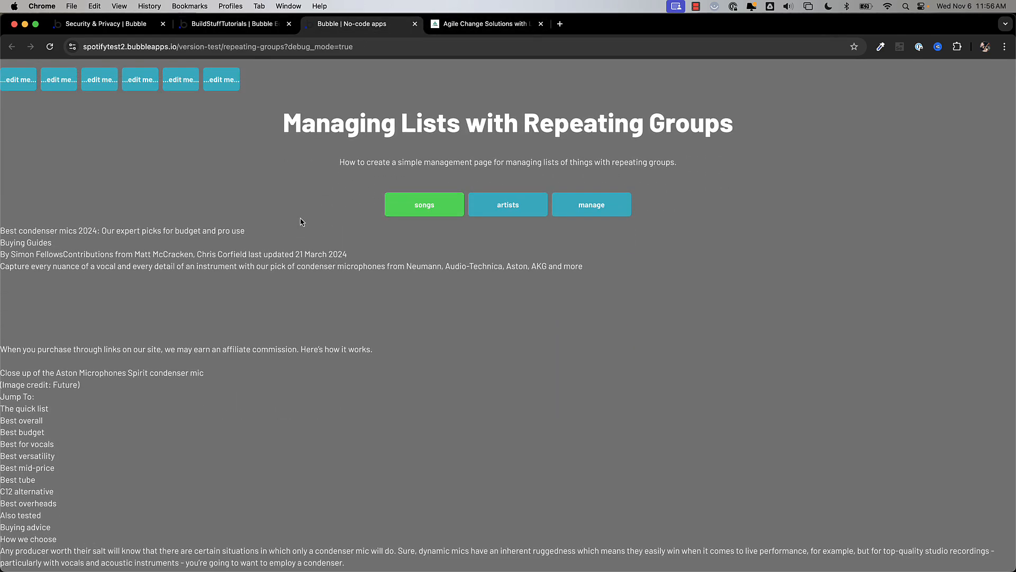
pyautogui.scroll(-15, 301, 221)
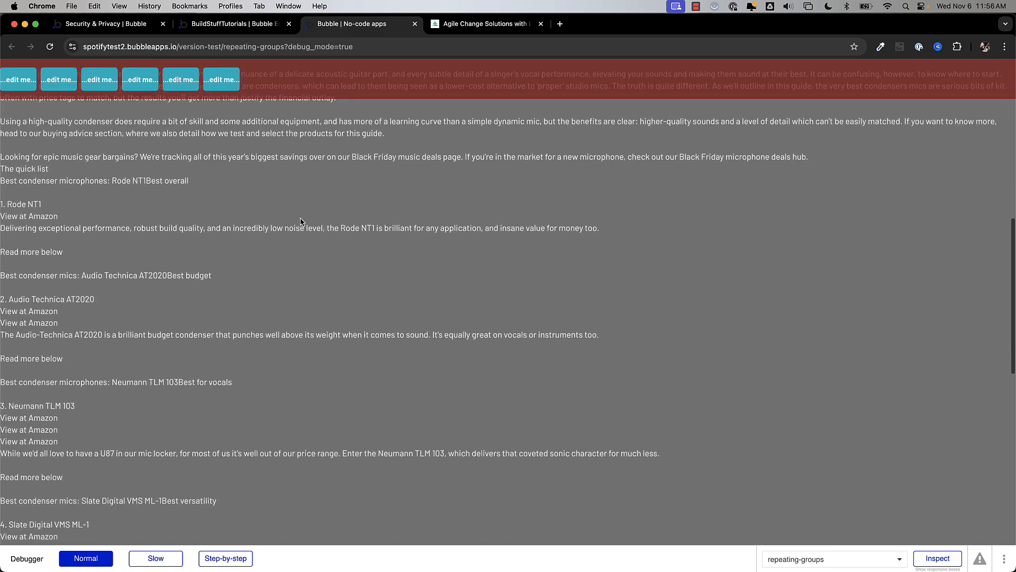
pyautogui.scroll(15, 300, 221)
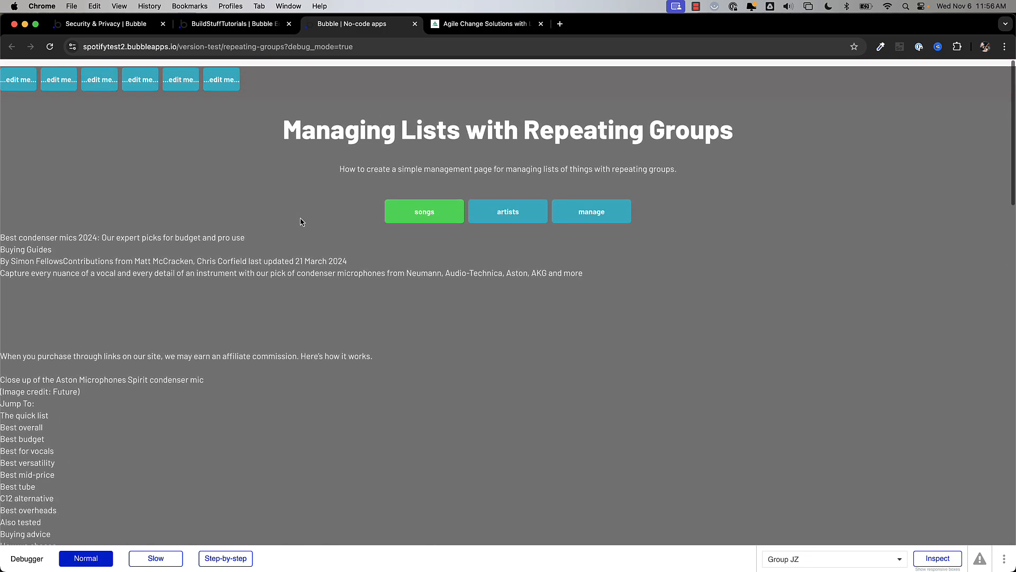